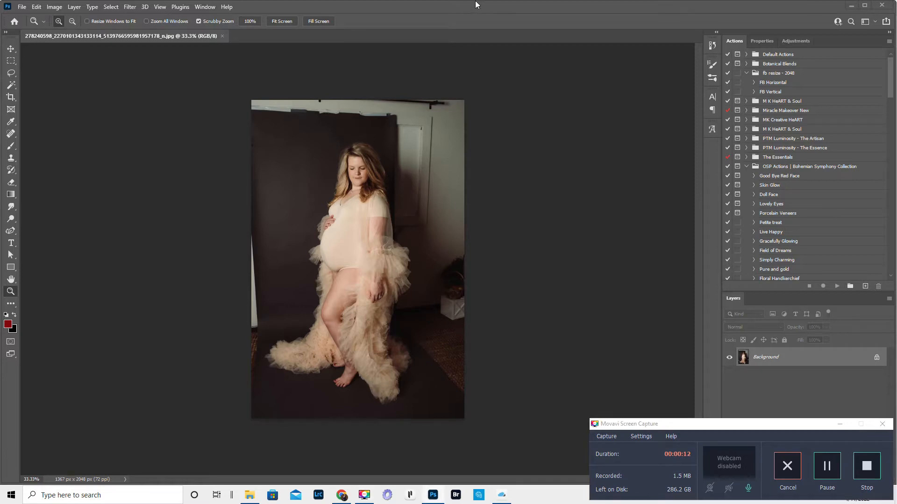
left_click(329, 73)
scroll(467, 210, "down", 2)
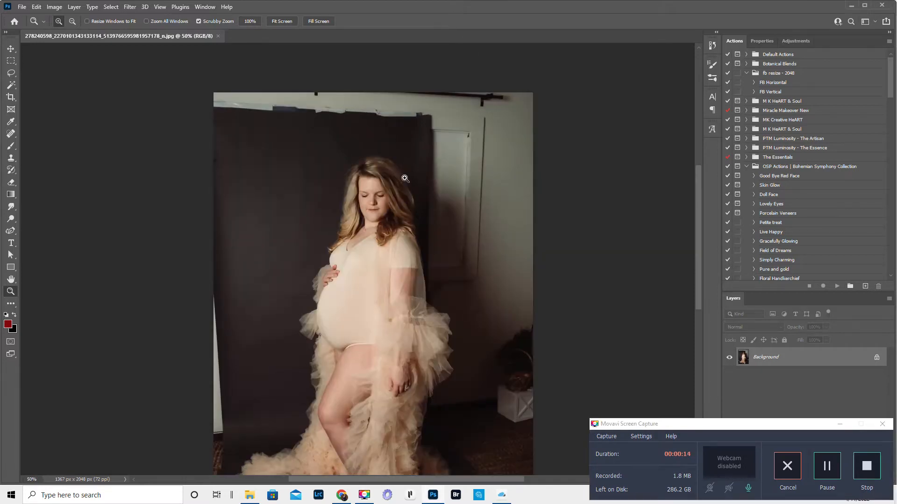
left_click(840, 425)
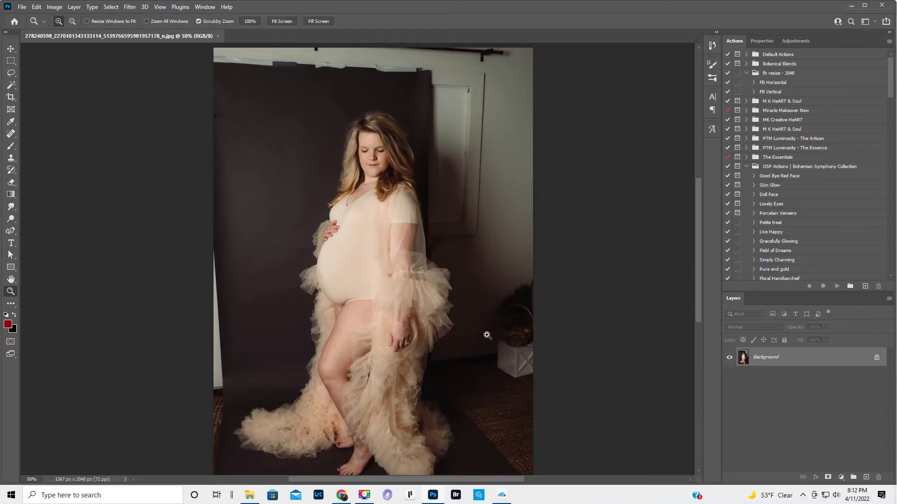
left_click(489, 311, "alt")
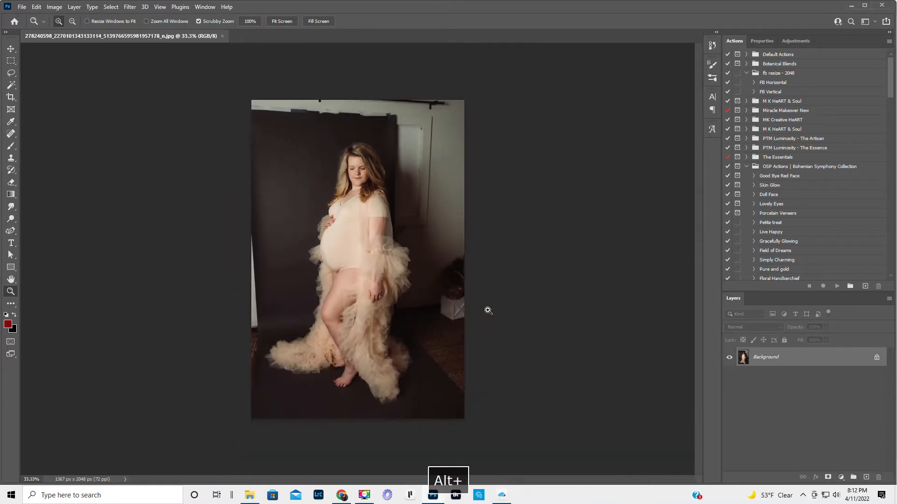
- Select the woman and her gown with the Object Selection tool, framing her in a rectangle about 880 by 1780 px
left_click(11, 86)
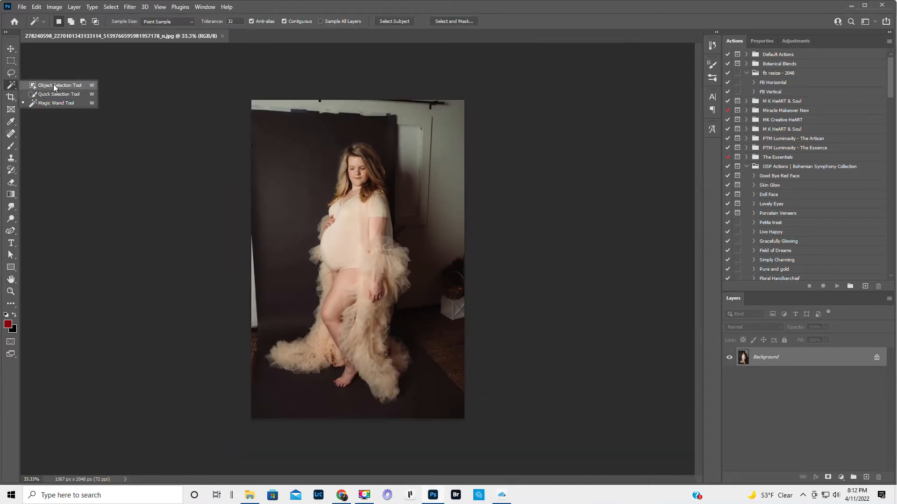
left_click(54, 86)
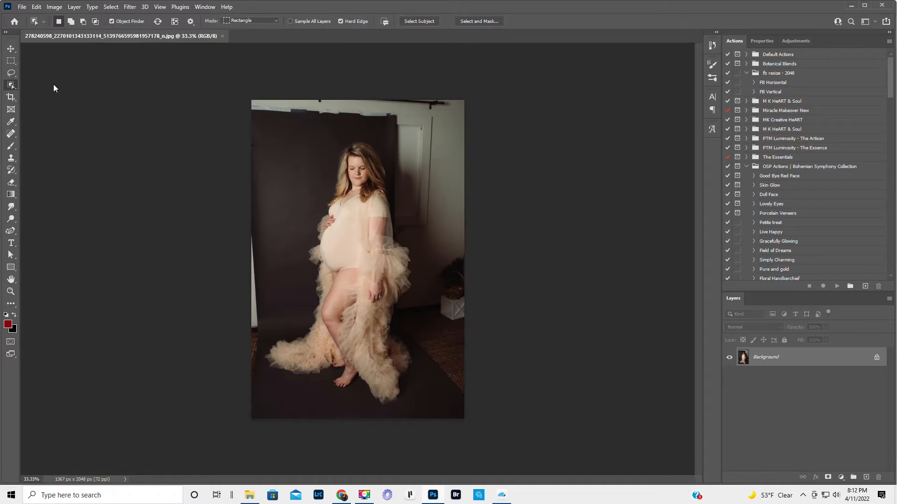
left_click_drag(275, 130, 412, 407)
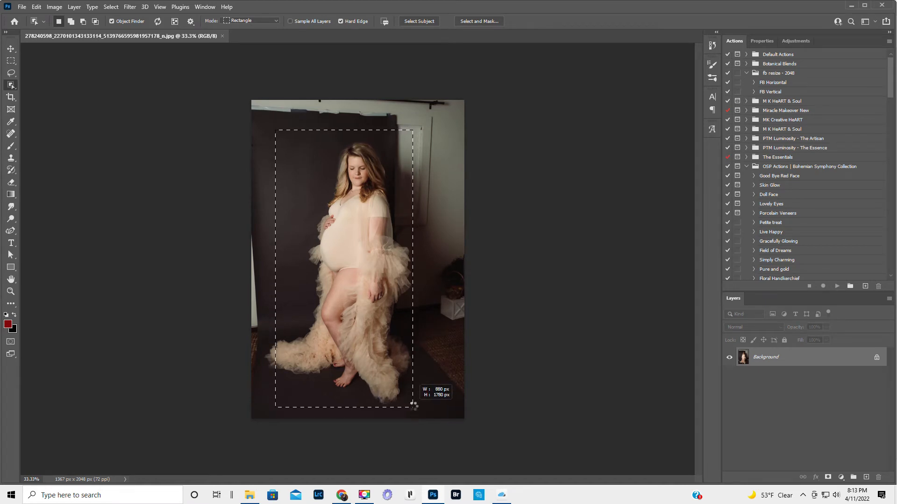
left_click_drag(414, 404, 413, 405)
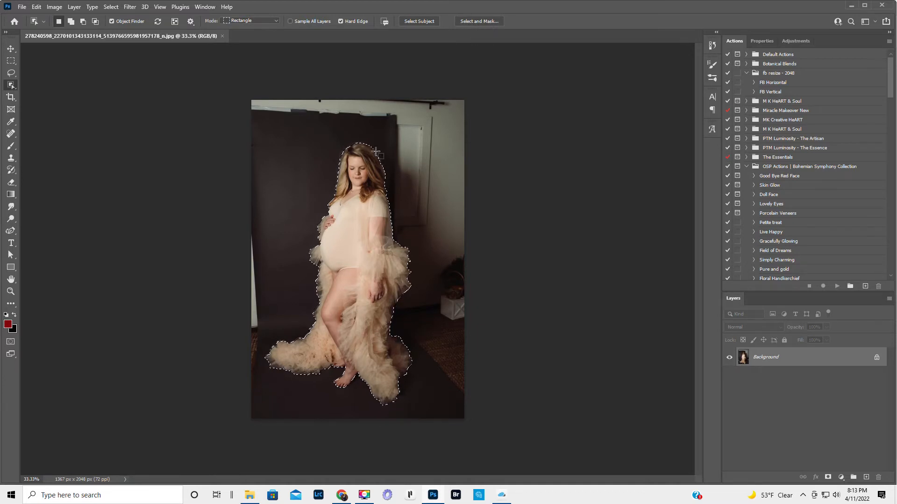
mouse_move(357, 147)
mouse_move(335, 330)
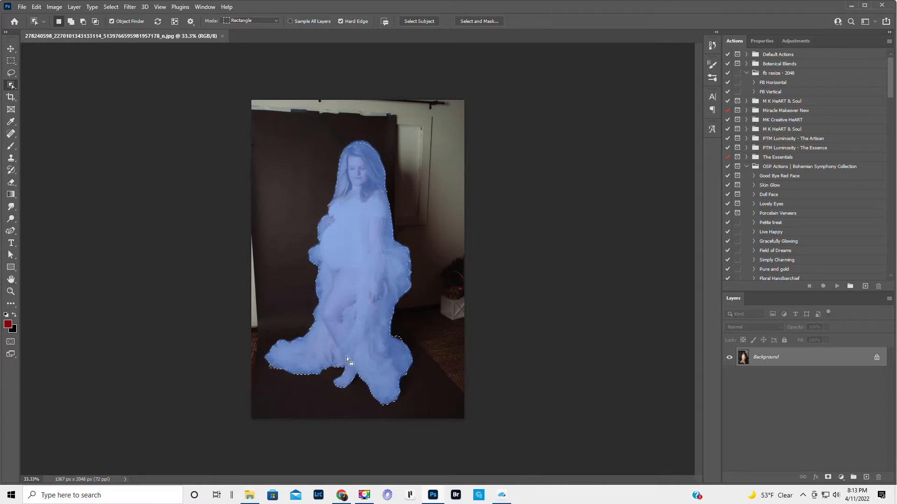
- Open Select and Mask and refine the edges of the hair and gown with a 90 px Refine Edge brush
left_click(480, 21)
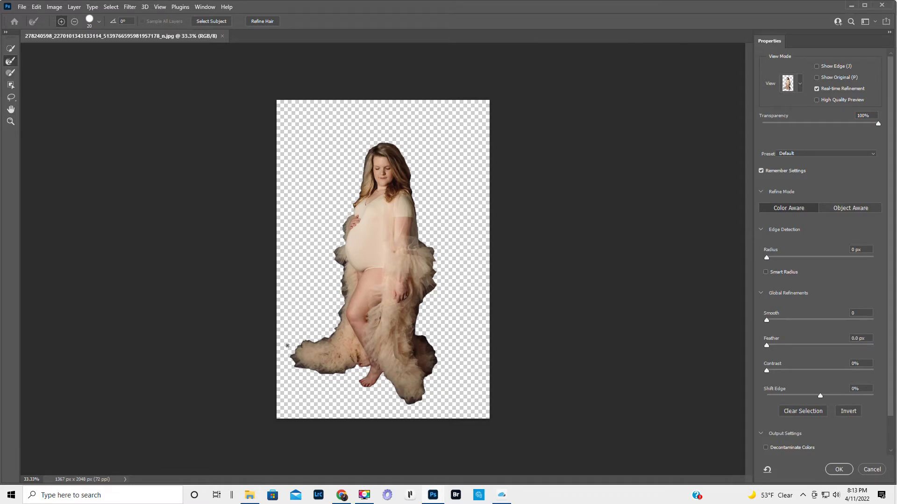
key("bracketright")
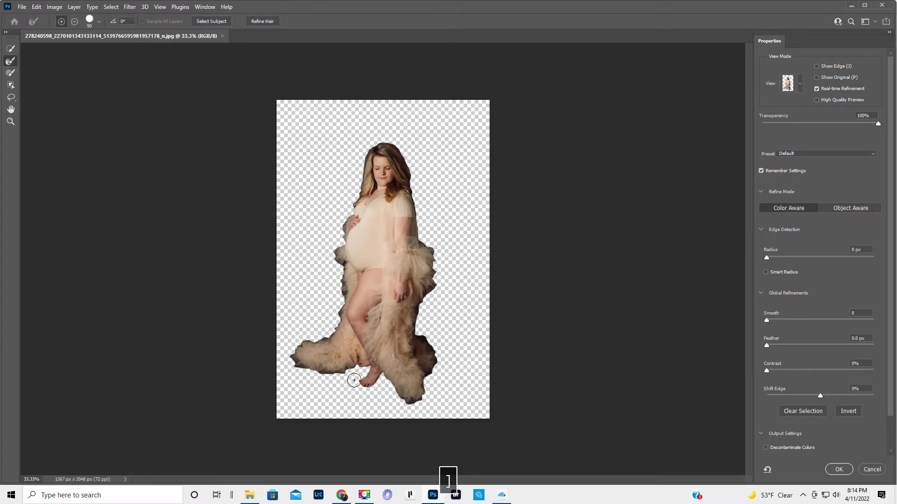
mouse_move(358, 373)
left_mouse_down()
mouse_move(318, 378)
mouse_move(290, 355)
mouse_move(332, 321)
mouse_move(339, 291)
mouse_move(329, 265)
mouse_move(341, 209)
mouse_move(363, 148)
mouse_move(394, 136)
mouse_move(416, 169)
mouse_move(423, 244)
mouse_move(441, 262)
mouse_move(420, 333)
mouse_move(444, 347)
mouse_move(426, 401)
mouse_move(388, 400)
left_mouse_up()
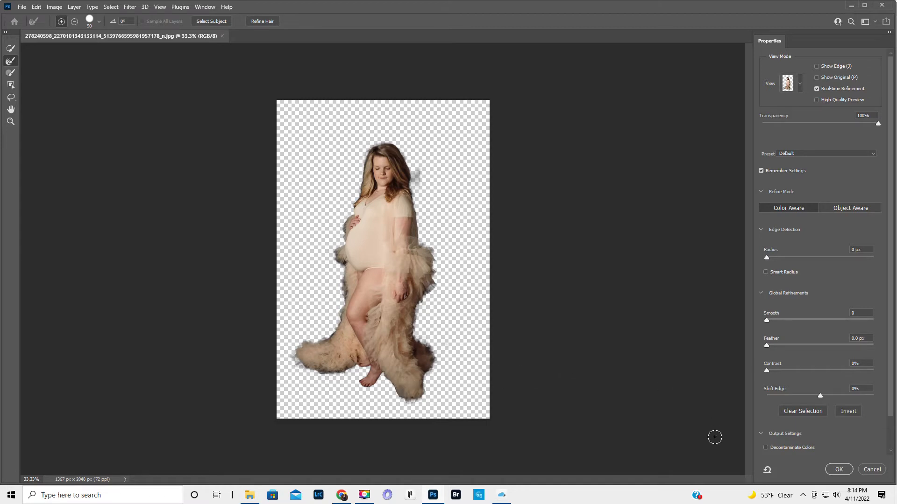
- Output the refined selection to a new layer and apply it
scroll(841, 430, "down", 1)
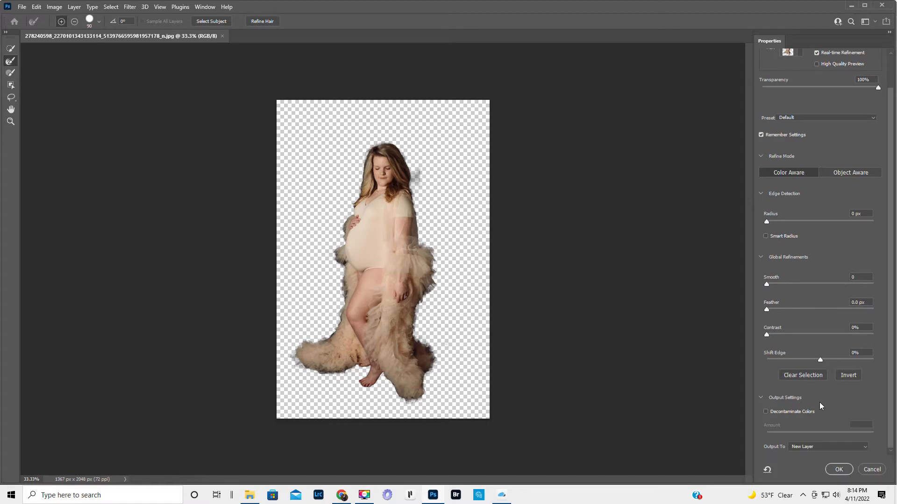
left_click(806, 447)
left_click(808, 461)
left_click(839, 469)
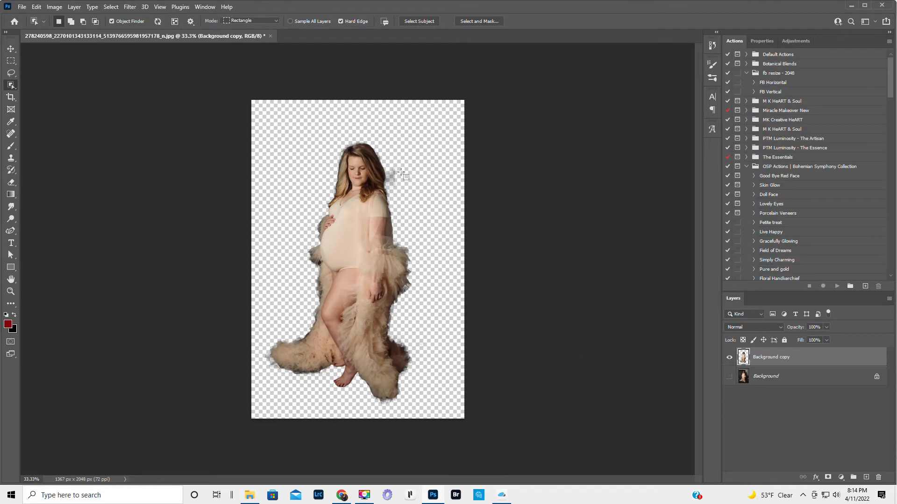
- Turn the Background layer's visibility back on and duplicate that layer
left_click(729, 377)
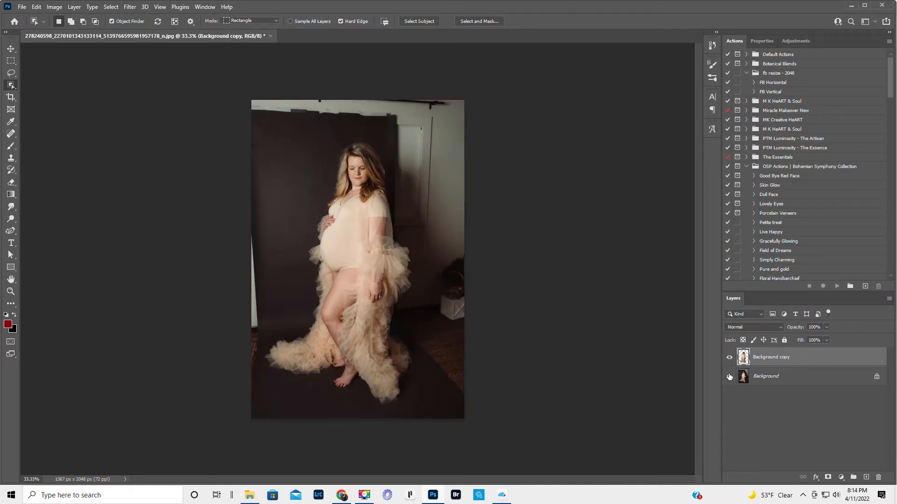
left_click(799, 376)
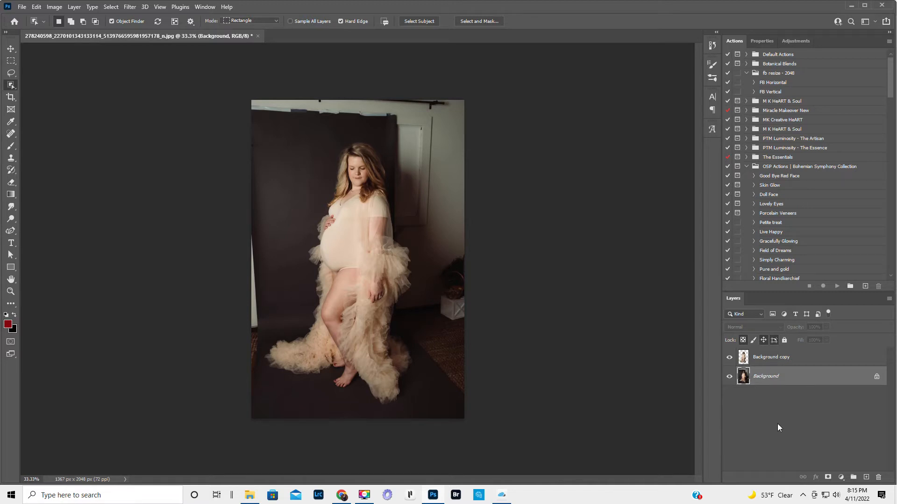
key("ctrl+j")
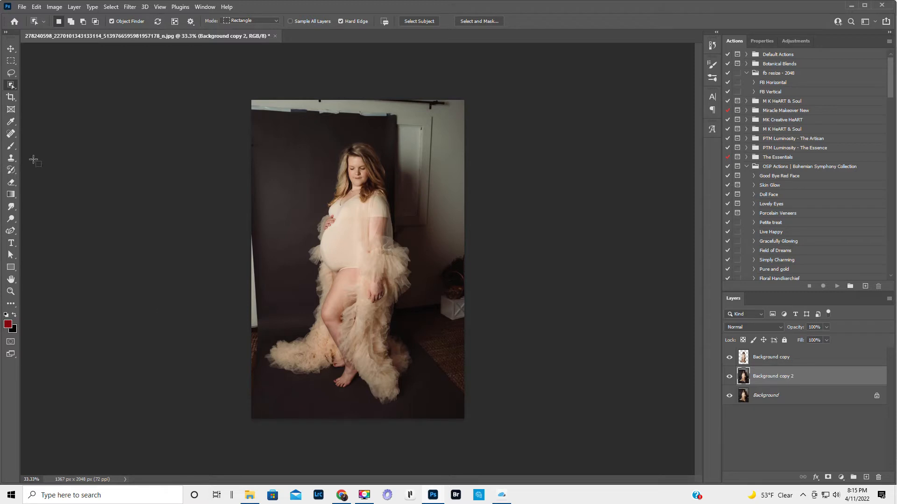
- Paint sampled backdrop colour over the rug and lower wall edge left of the gown's train with a 200 px Brush
left_click(11, 146)
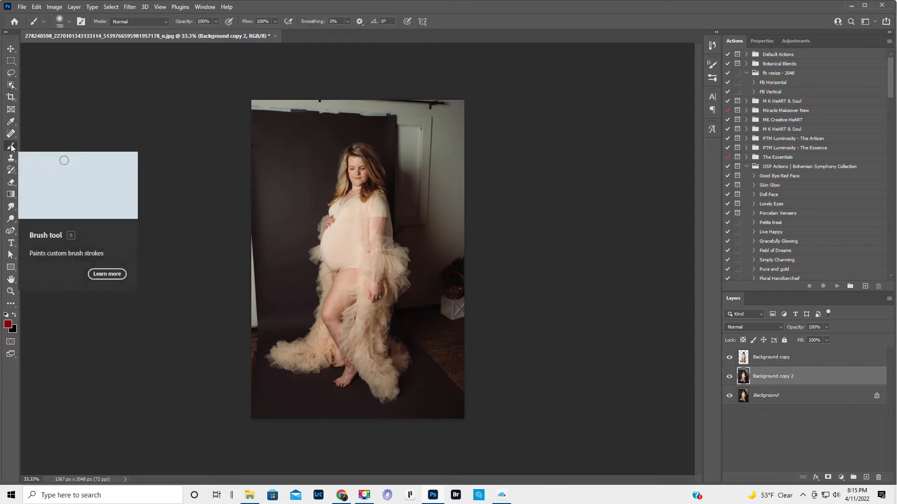
key("bracketleft")
key("bracketleft")
key("bracketleft")
key("bracketleft")
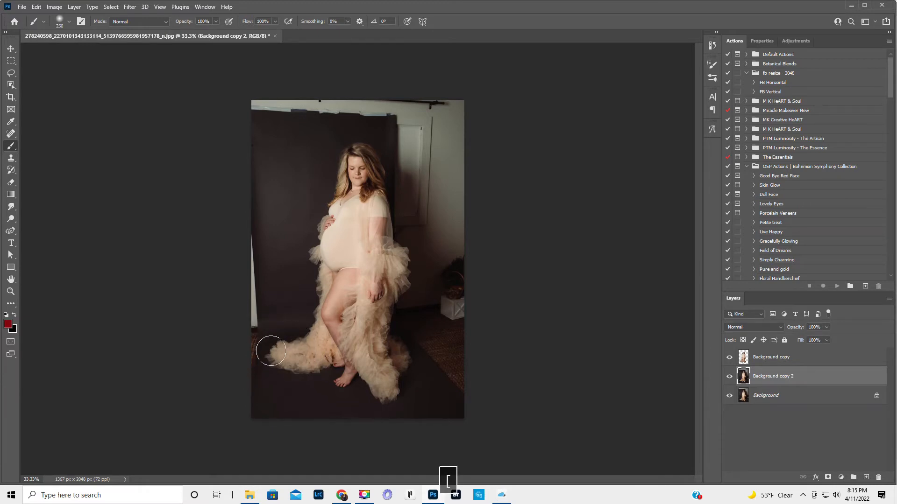
key("bracketleft")
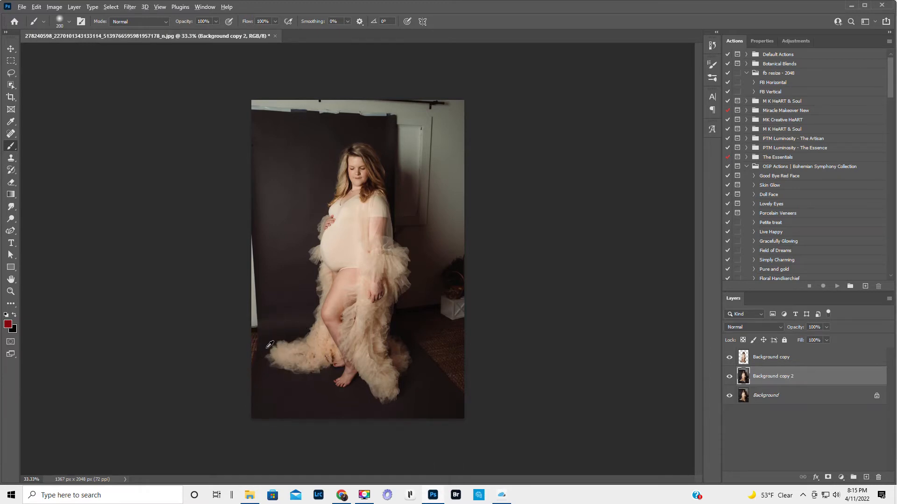
left_click(269, 345, "alt")
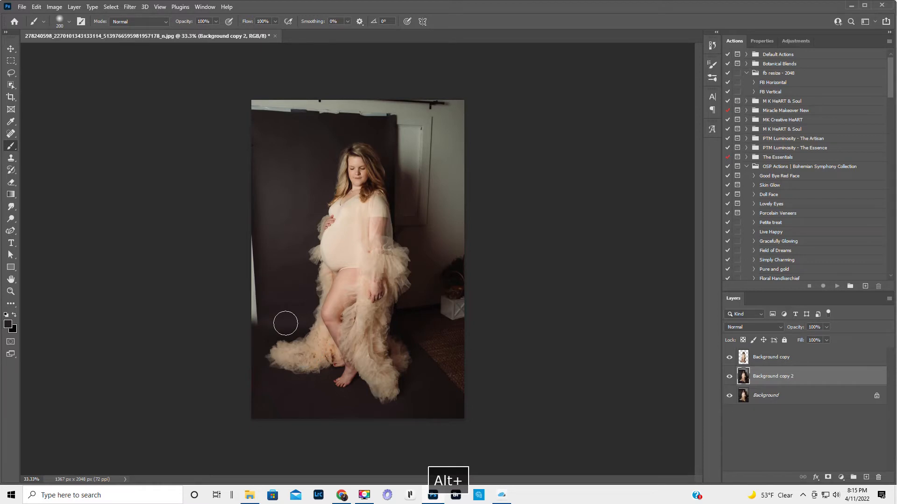
left_click(294, 303, "alt")
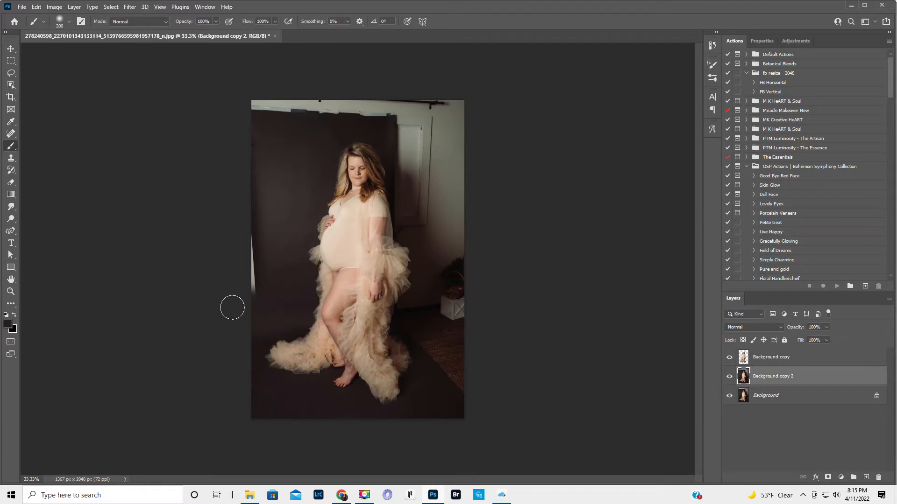
- Enlarge the brush to 400 px and paint sampled backdrop colour over the lower part of the white strip on the photo's left edge
key("bracketright")
key("bracketright")
key("bracketright")
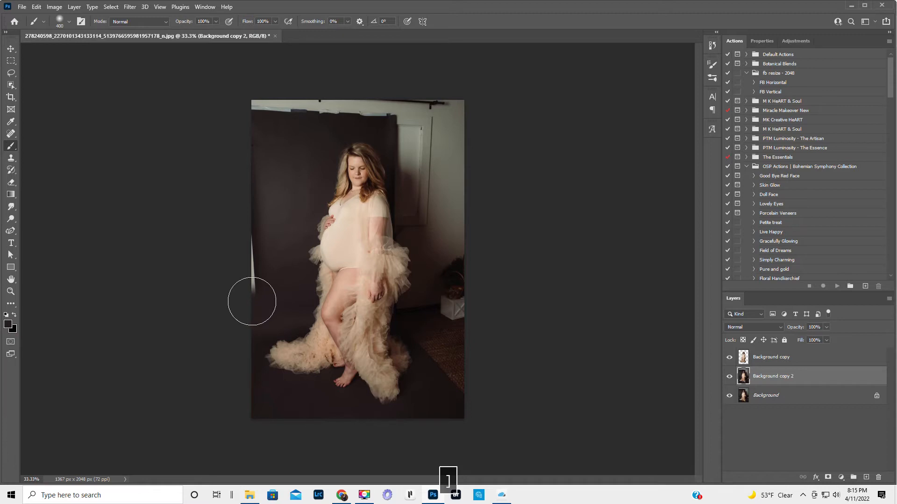
left_click(282, 284, "alt")
left_click_drag(247, 288, 249, 287)
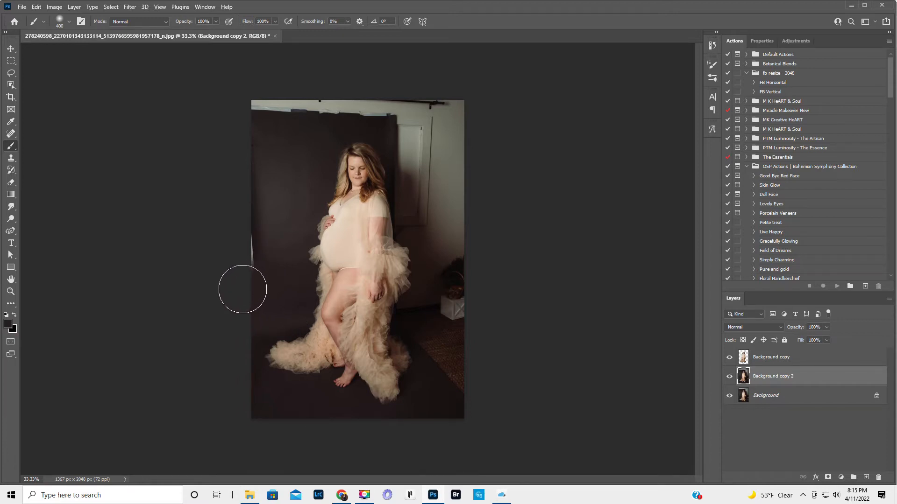
- Paint sampled dark floor colour over the woven rug and the white planter to the right of the gown
left_click(424, 389, "alt")
mouse_move(447, 376)
left_mouse_down()
mouse_move(464, 377)
mouse_move(446, 386)
mouse_move(428, 354)
mouse_move(469, 365)
left_mouse_up()
left_click(422, 367, "alt")
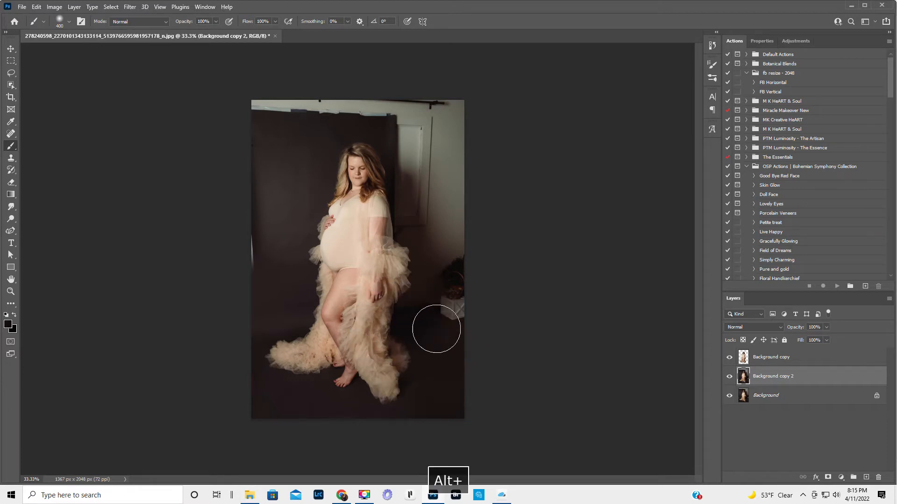
left_click_drag(434, 326, 495, 322)
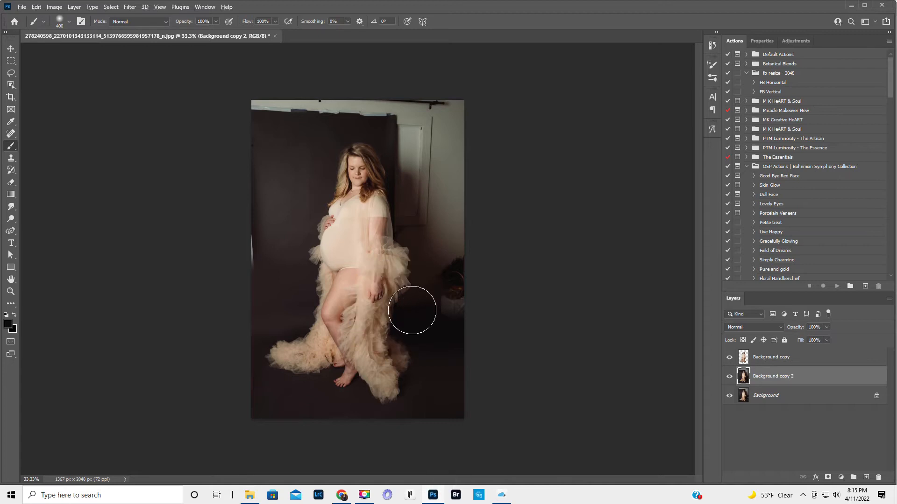
left_click_drag(444, 310, 494, 311)
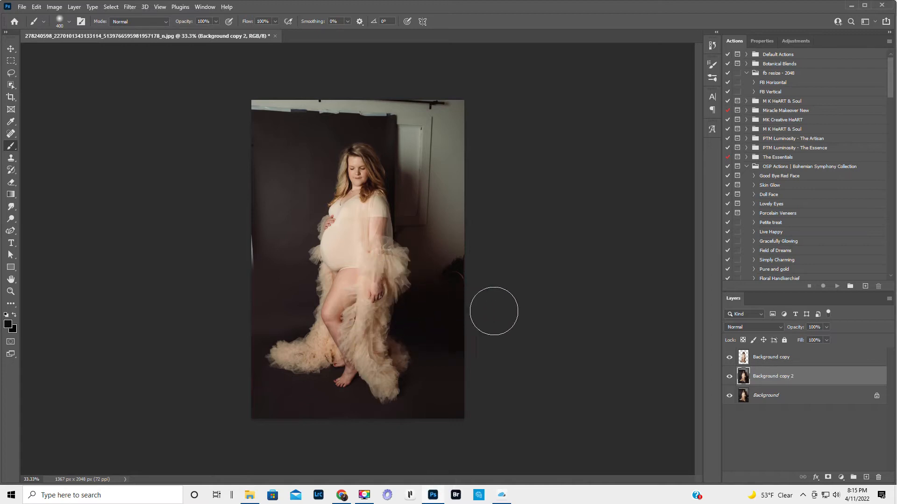
- Cover the door and bare wall to the right of the woman with sampled dark backdrop colour
left_click(393, 190, "alt")
mouse_move(400, 190)
left_mouse_down()
mouse_move(449, 193)
mouse_move(500, 215)
mouse_move(408, 233)
mouse_move(408, 224)
mouse_move(428, 255)
mouse_move(424, 271)
mouse_move(470, 275)
mouse_move(467, 248)
left_mouse_up()
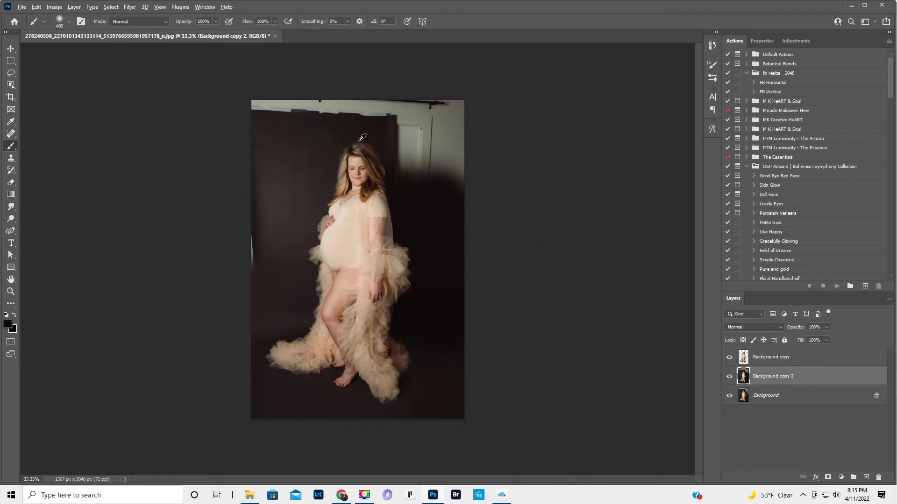
left_click(383, 138, "alt")
mouse_move(419, 125)
left_mouse_down()
mouse_move(406, 160)
mouse_move(462, 173)
mouse_move(442, 162)
mouse_move(503, 111)
left_mouse_up()
- Paint out the exposed wall and tape along the photo's top and blend the backdrop's upper-left edge with sampled tones
mouse_move(416, 117)
left_mouse_down()
mouse_move(457, 114)
mouse_move(397, 134)
mouse_move(373, 134)
mouse_move(382, 111)
mouse_move(184, 114)
left_mouse_up()
left_click(386, 124, "alt")
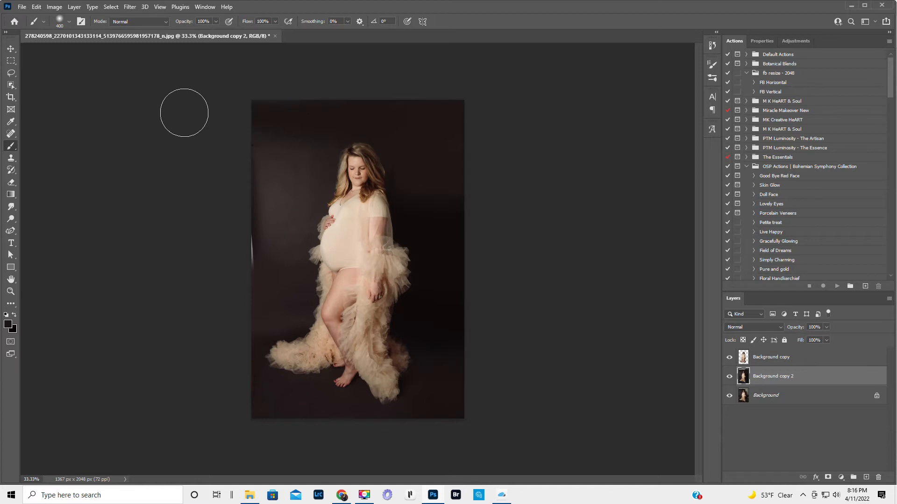
left_click(292, 186, "alt")
mouse_move(273, 174)
left_mouse_down()
mouse_move(258, 157)
mouse_move(241, 157)
mouse_move(271, 203)
mouse_move(242, 216)
left_mouse_up()
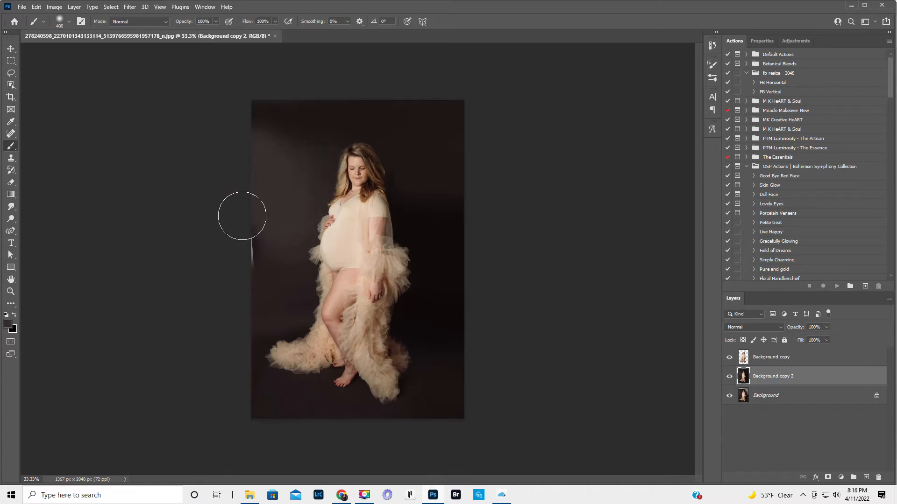
left_click(294, 223, "alt")
left_click_drag(270, 244, 239, 259)
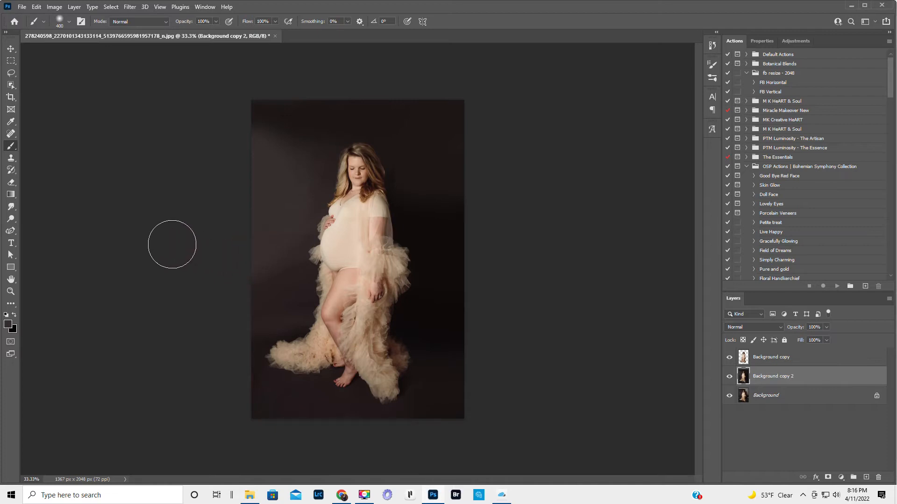
key("ctrl+z")
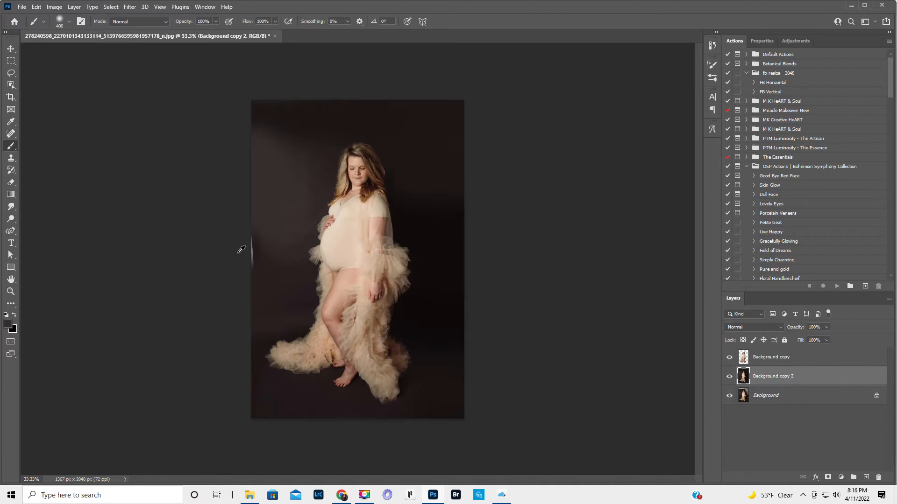
- Cover the remaining white strip on the photo's left edge with resampled backdrop colour, and sample the dark tone right of the woman's head
left_click(281, 254, "alt")
left_click_drag(256, 252, 243, 254)
left_click(425, 178, "alt")
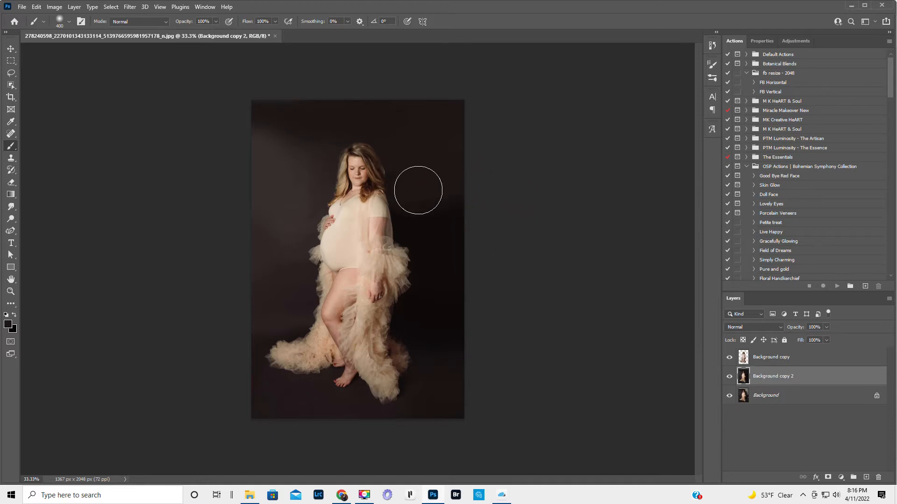
- Examine the painted backdrop beside the woman's hair up close for uneven patches
left_click(10, 292)
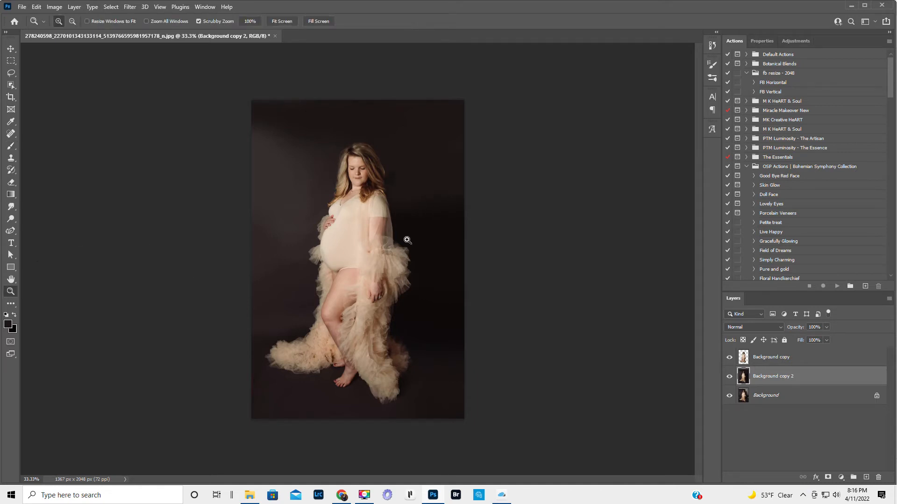
left_click(416, 175)
left_click(415, 175)
left_click(415, 173)
scroll(399, 153, "up", 1)
left_click(399, 177)
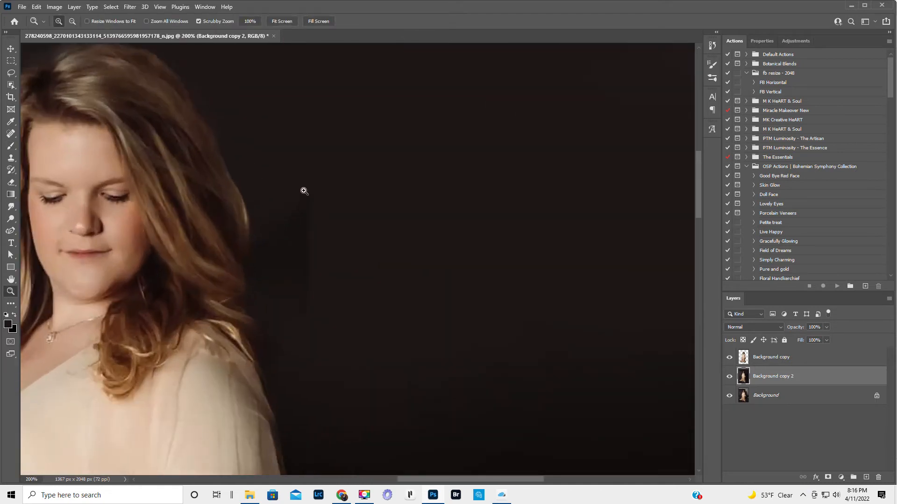
left_click_drag(311, 230, 284, 258)
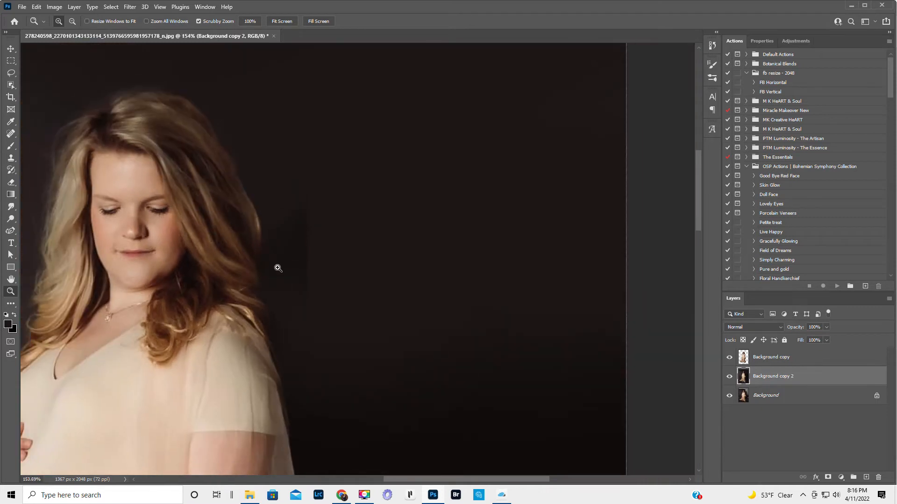
- Compare the woman's hair edges against the painted backdrop with the Background copy cutout layer hidden and shown
left_click(184, 264, "alt")
left_click(220, 260, "alt")
left_click(561, 393)
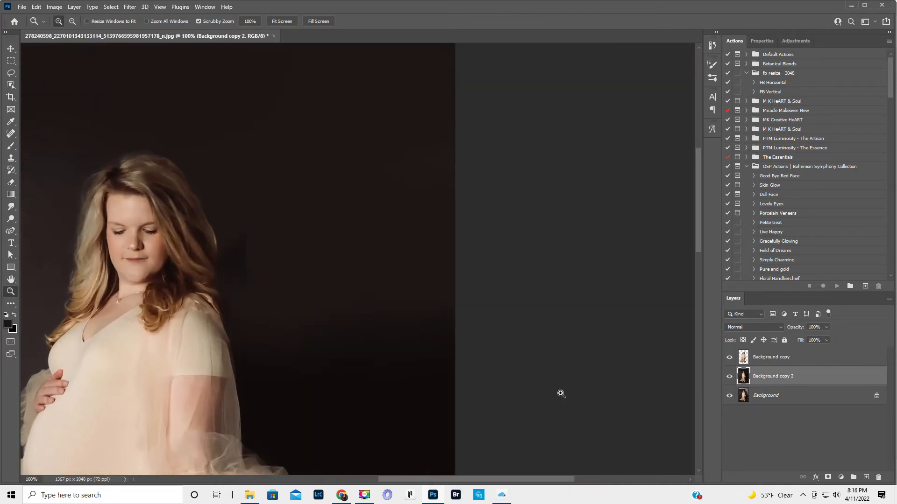
left_click(741, 357)
left_click(730, 358)
left_click(730, 358)
left_click(730, 358)
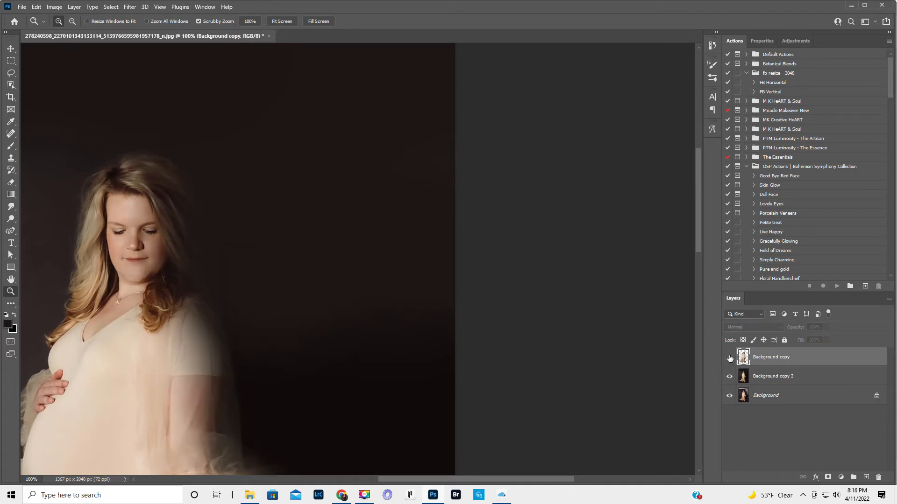
left_click(729, 358)
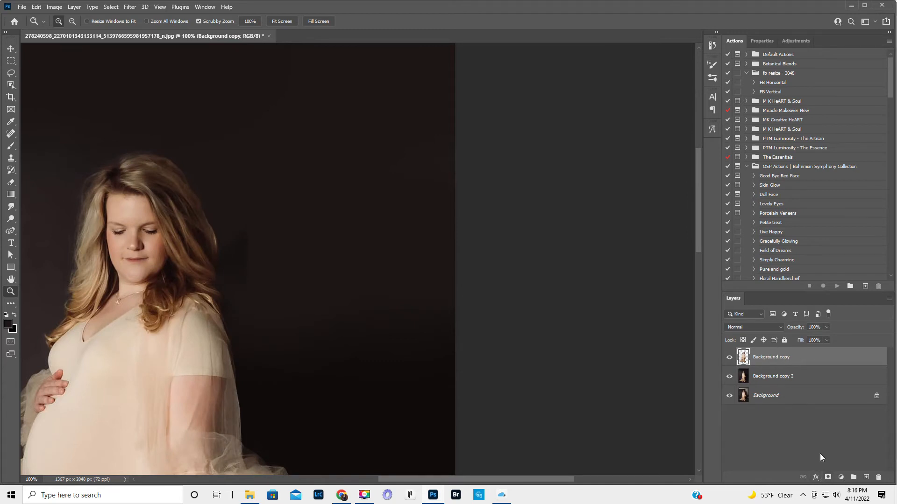
- Add a layer mask to the Background copy cutout and paint black with a 150 px brush along the hair's edge
left_click(828, 477)
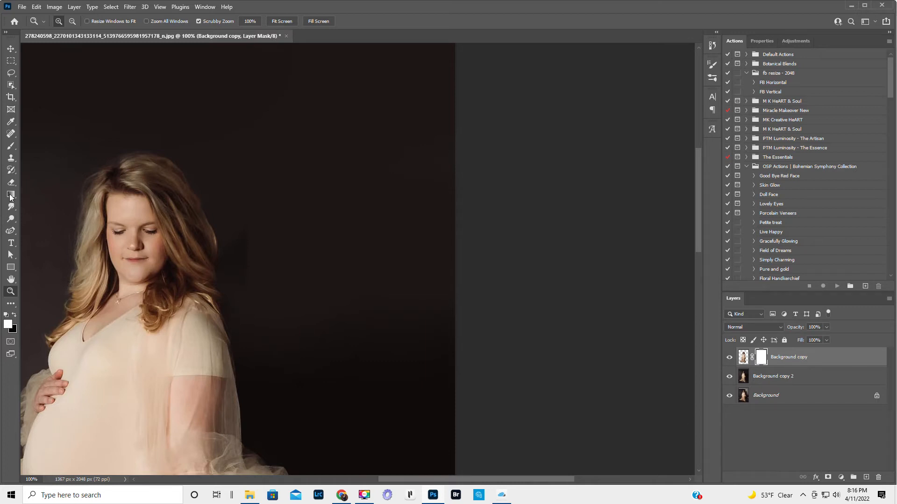
left_click(11, 147)
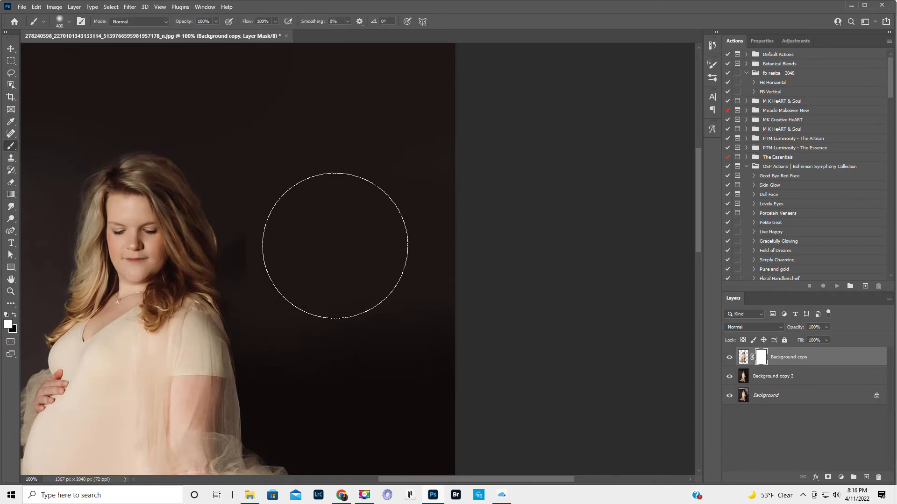
key("bracketleft")
key("bracketleft")
key("bracketleft")
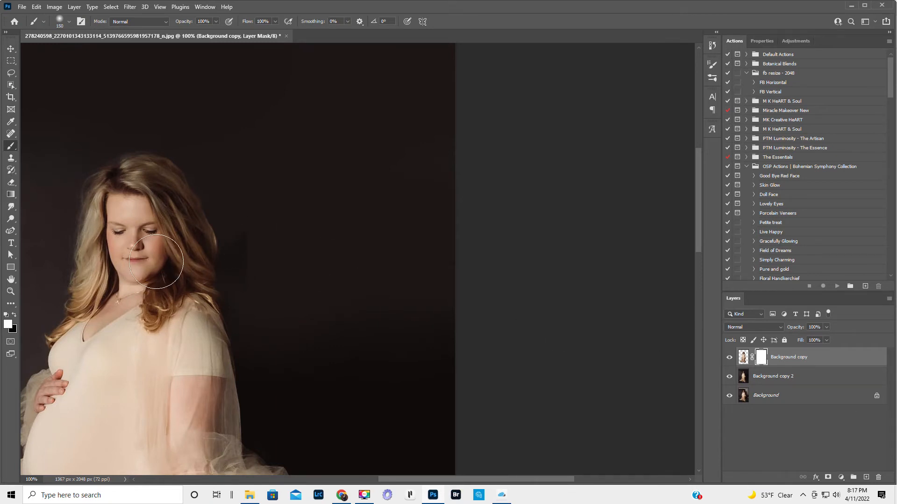
key("x")
double_click(10, 280)
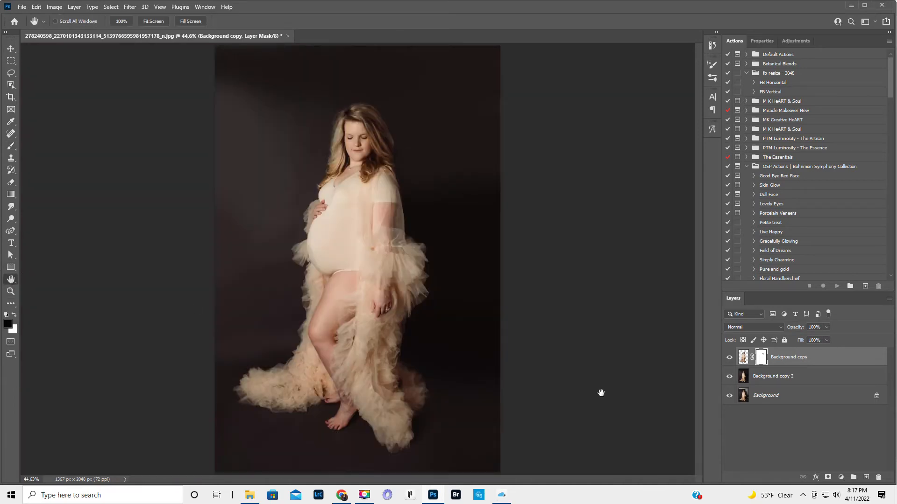
- On Background copy 2, blend the lighter patch at the backdrop's upper left using a 500 px brush at 30% opacity
left_click(791, 378)
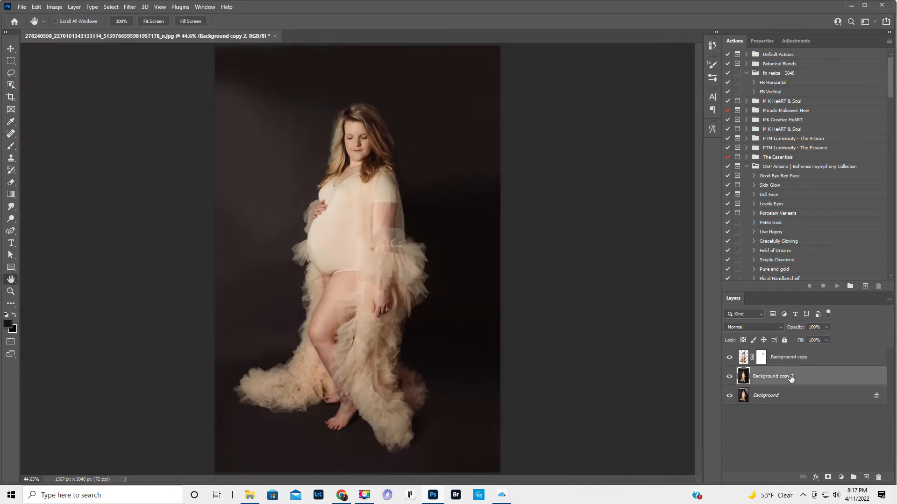
left_click(729, 379)
left_click(729, 379)
left_click(10, 147)
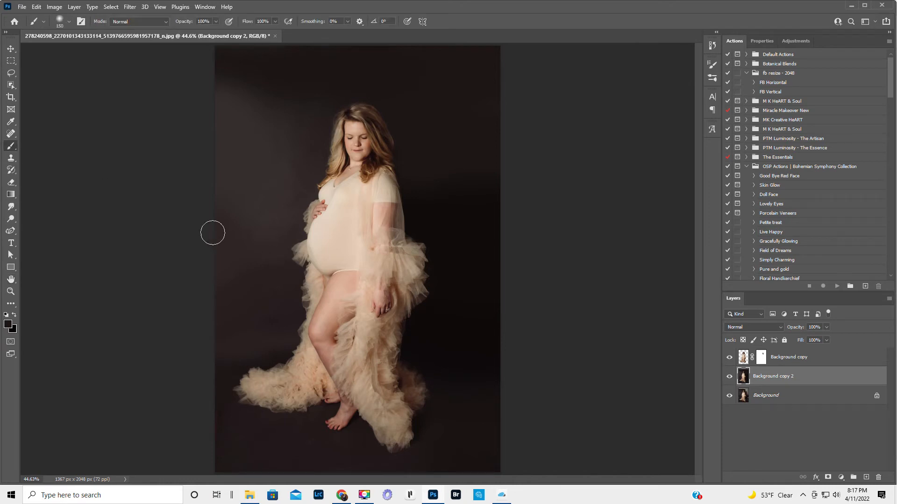
key("d")
key("bracketright")
key("bracketright")
key("bracketright")
key("bracketright")
key("bracketright")
key("bracketright")
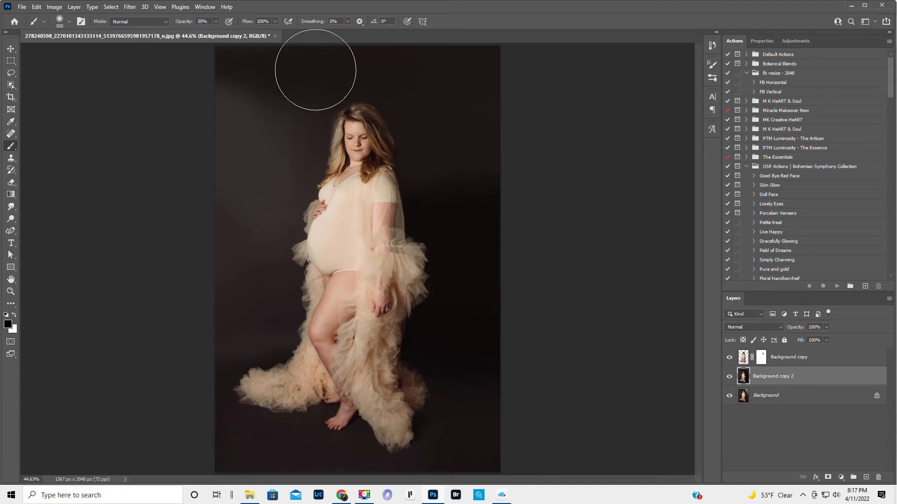
left_click(329, 142, "alt")
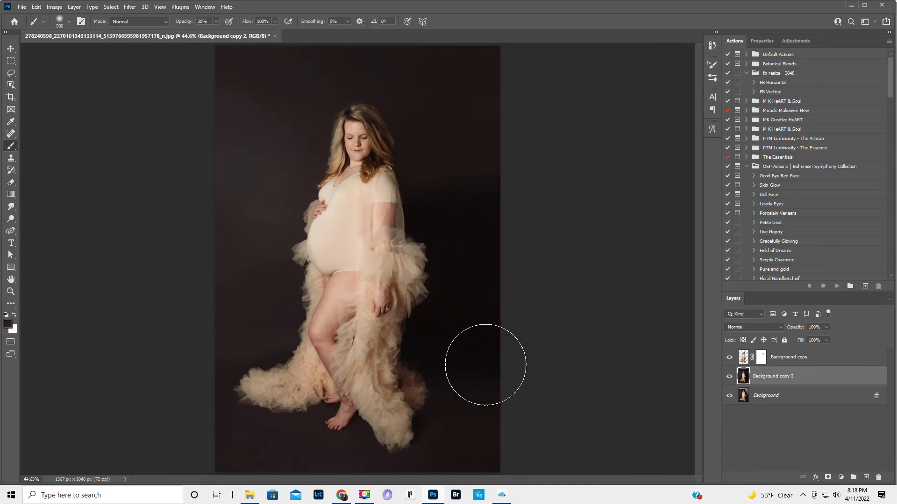
- Blend the backdrop to the right of the woman with the dark tone sampled beside her arm, using an 800 px brush
left_click(410, 196, "alt")
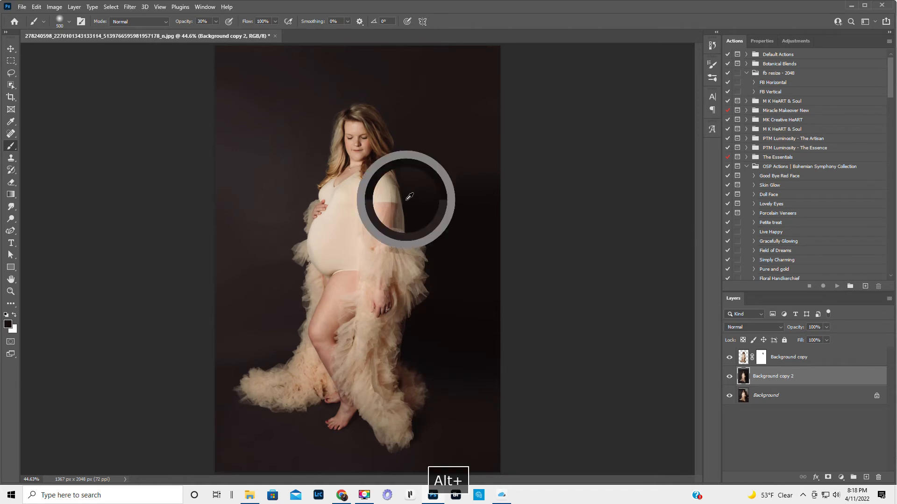
key("]")
key("]")
key("]")
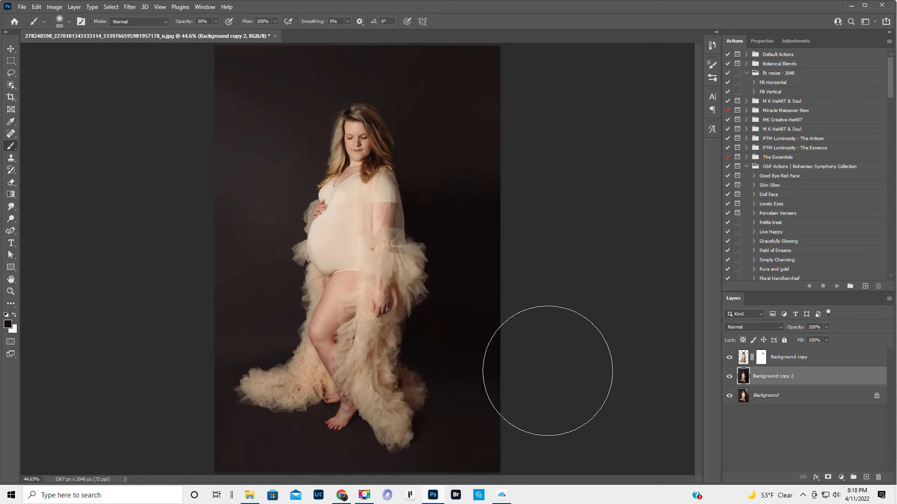
left_click(457, 416, "alt")
left_click_drag(473, 406, 477, 386)
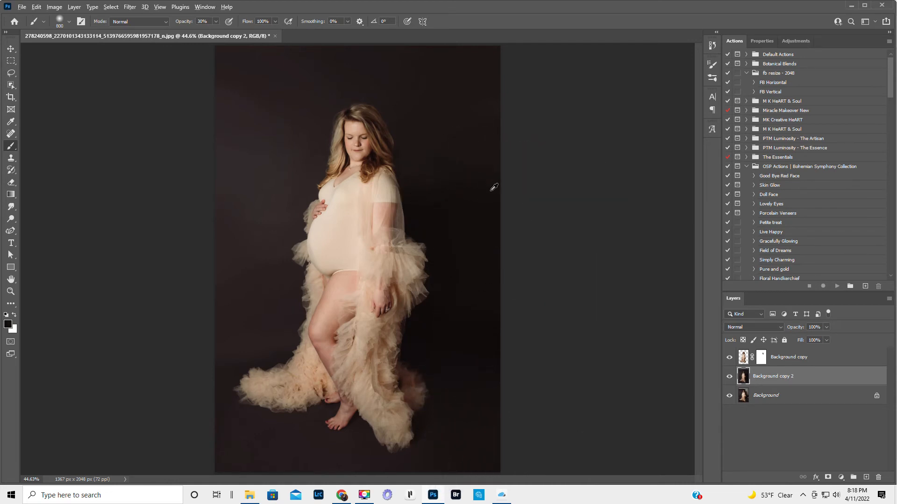
left_click(465, 213, "alt")
- Darken the backdrop and floor to the right of the gown's train with a 500 px brush at 100% opacity
left_click_drag(196, 25, 222, 24)
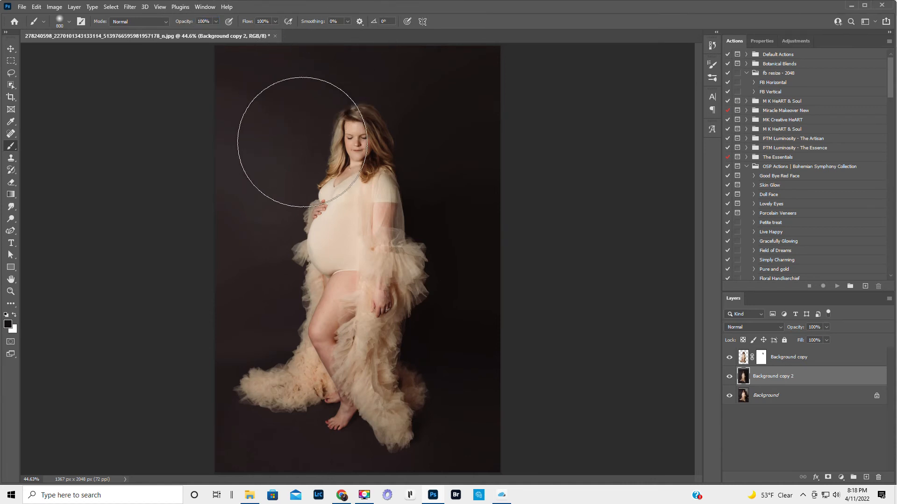
key("[")
key("[")
key("[")
key("[")
key("[")
key("[")
key("[")
key("[")
key("[")
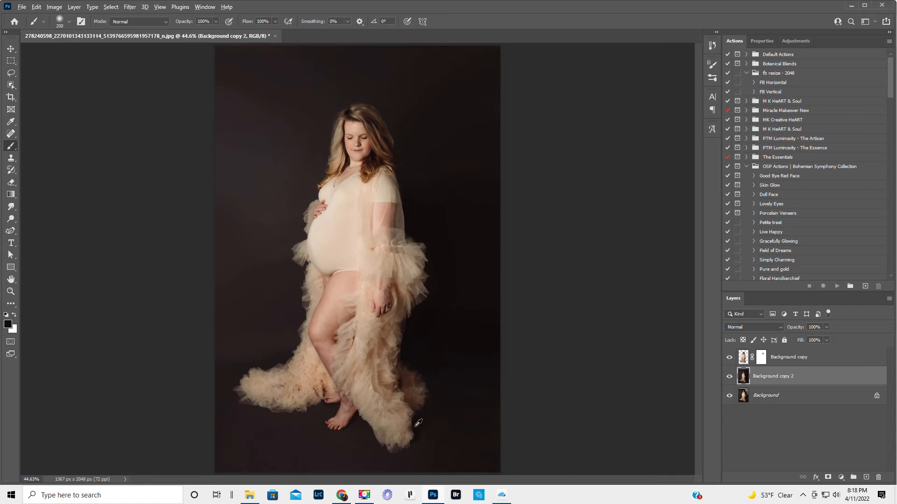
key("alt")
key("]")
key("]")
key("]")
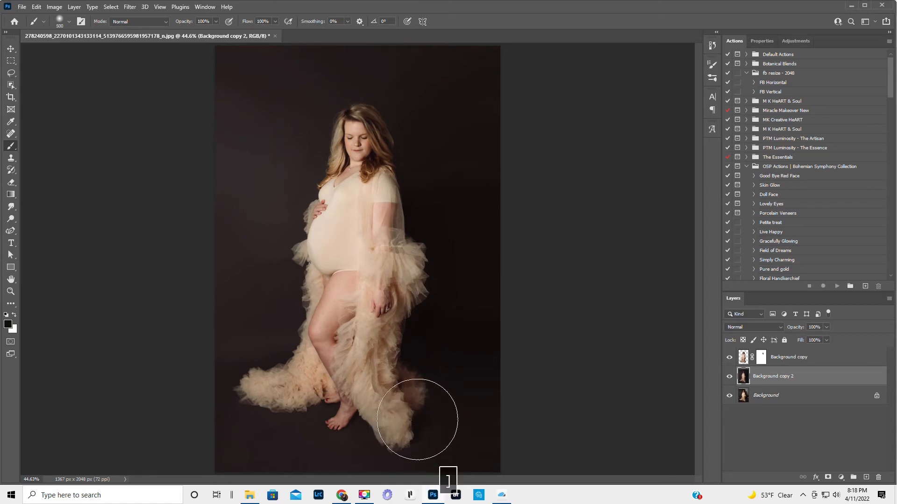
mouse_move(461, 421)
left_mouse_down()
mouse_move(439, 417)
mouse_move(455, 414)
mouse_move(419, 381)
mouse_move(500, 413)
mouse_move(536, 412)
mouse_move(422, 442)
mouse_move(575, 434)
mouse_move(447, 389)
mouse_move(434, 361)
left_mouse_up()
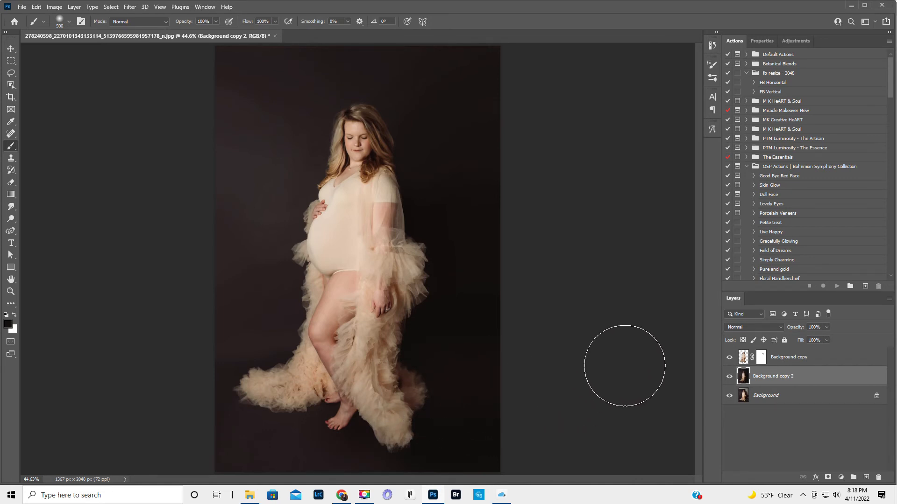
- Compare the portrait with the painted backdrop layer and the cutout layer each hidden and shown
left_click(730, 377)
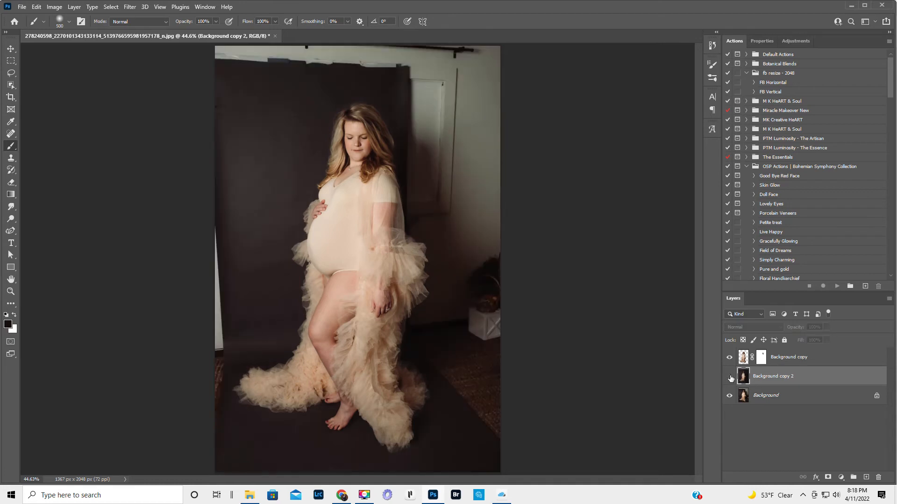
left_click(730, 377)
left_click(729, 358)
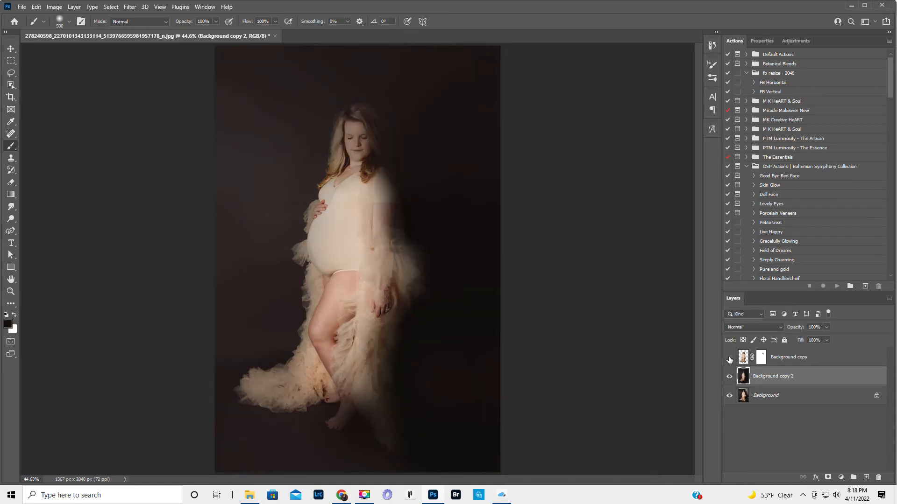
left_click(729, 358)
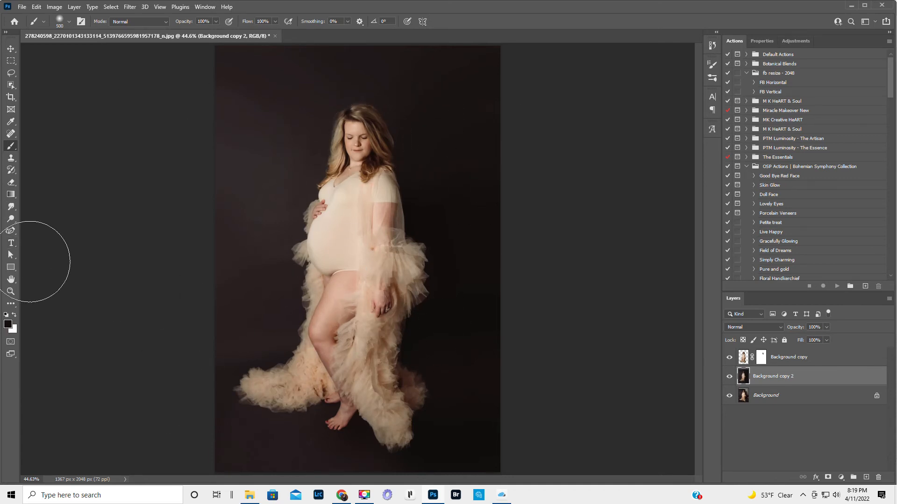
- Try a white brush stroke across the backdrop behind the woman, and undo it
key("x")
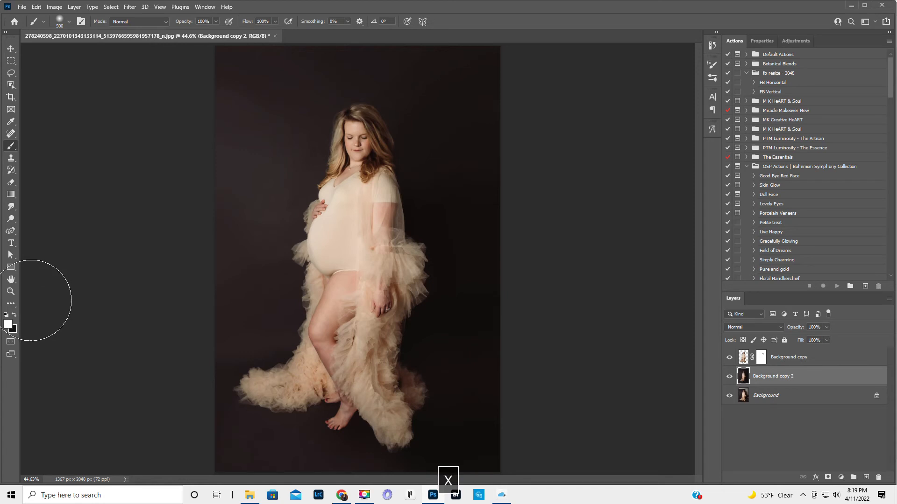
mouse_move(259, 252)
left_mouse_down()
mouse_move(500, 266)
mouse_move(224, 255)
left_mouse_up()
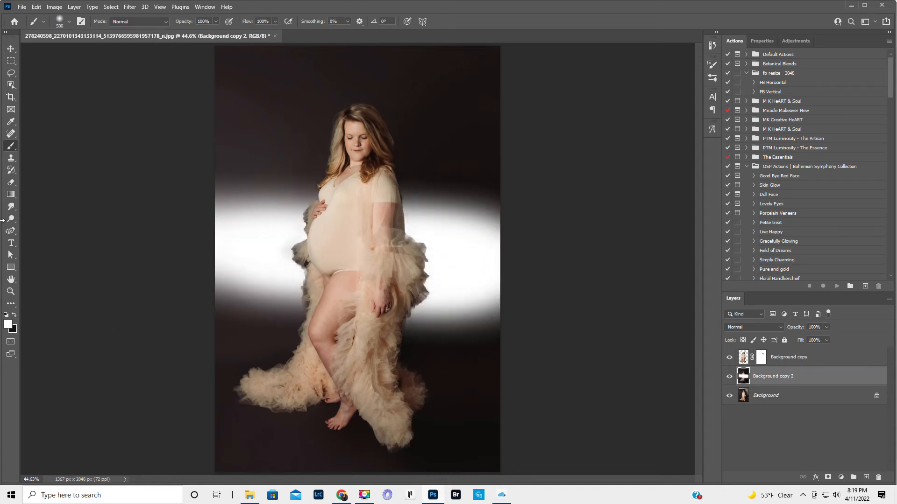
key("ctrl+z")
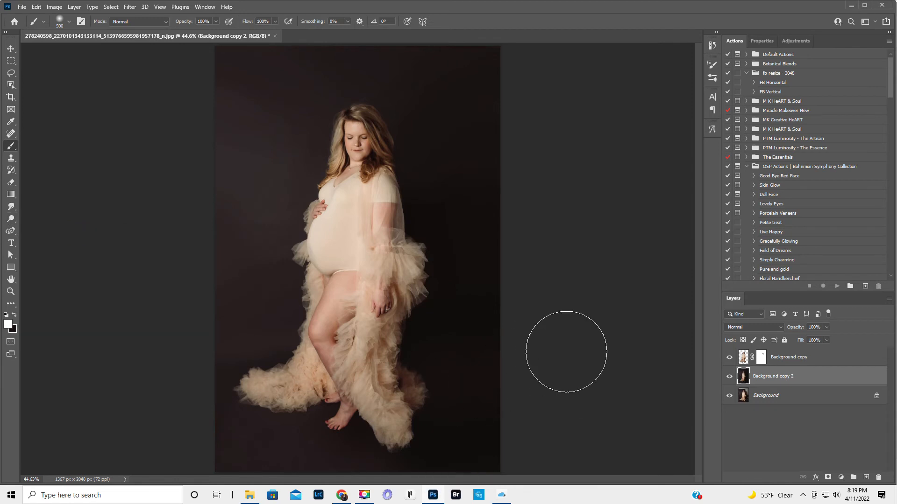
- Flatten the image into a single layer and open it in the Liquify filter
left_click(890, 301)
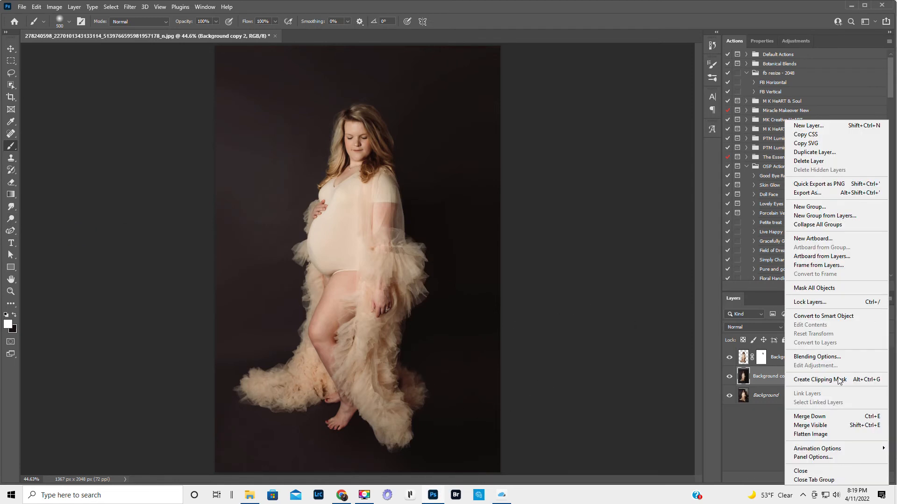
left_click(813, 438)
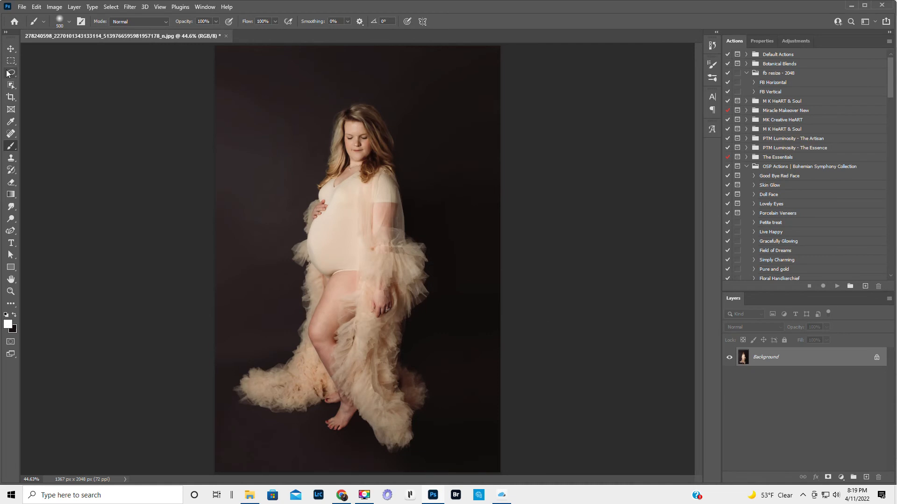
left_click(131, 7)
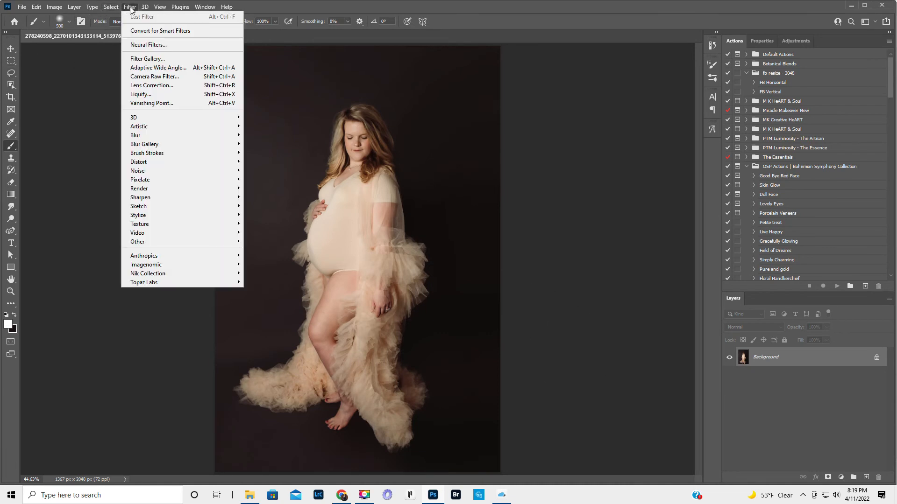
left_click(136, 95)
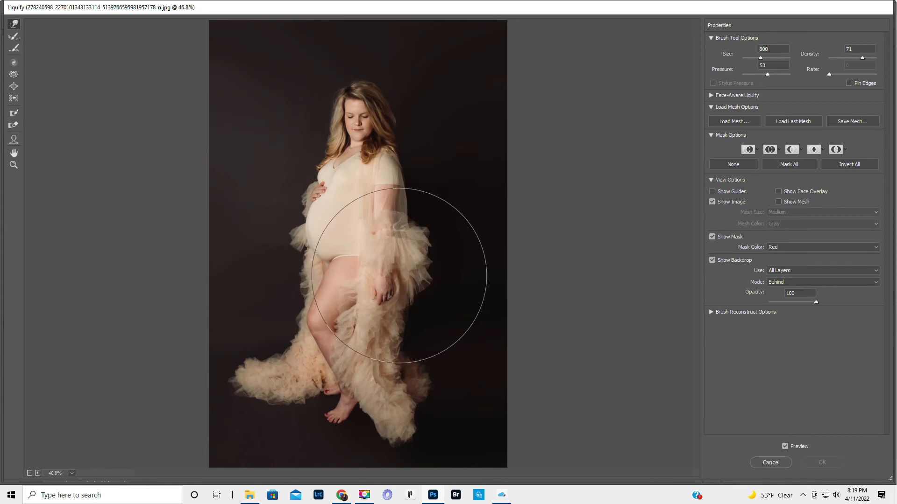
- Push the ruffled sleeve behind the woman's arm outward with a size 200 Forward Warp brush
key("bracketleft")
key("bracketleft")
key("bracketleft")
key("bracketleft")
key("bracketleft")
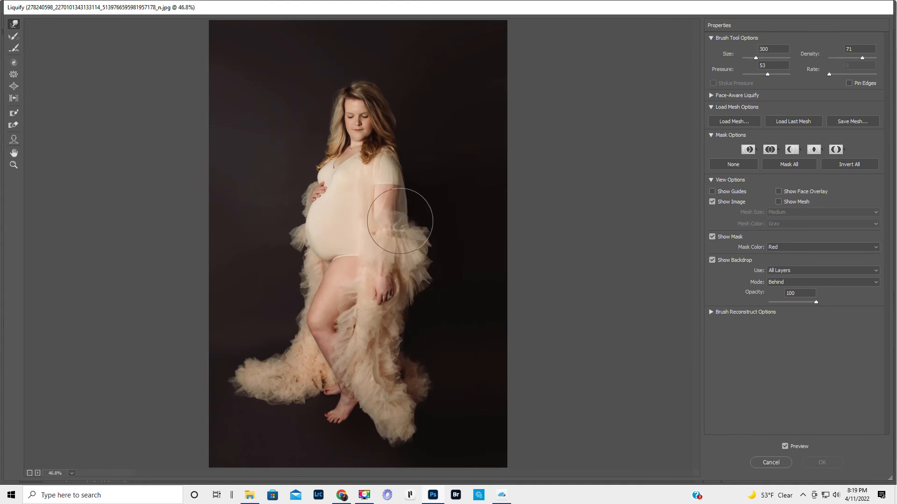
key("bracketleft")
mouse_move(429, 261)
left_mouse_down()
mouse_move(438, 261)
mouse_move(434, 233)
left_mouse_up()
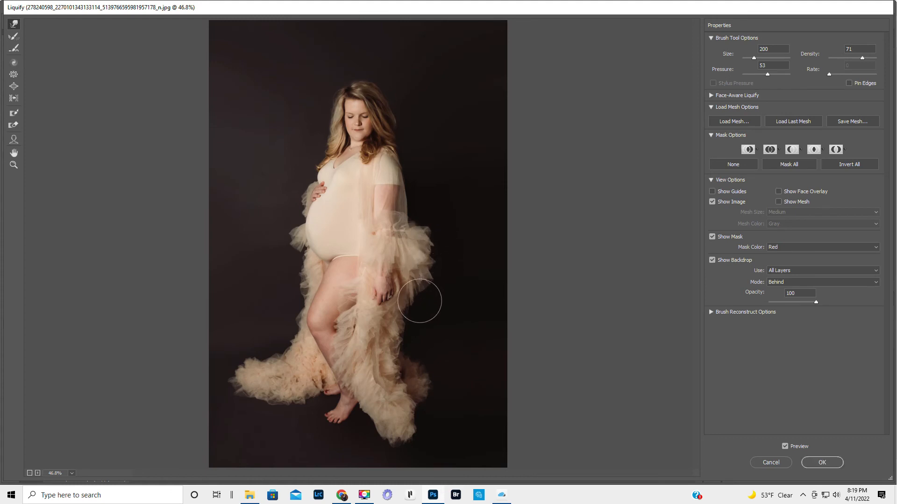
mouse_move(430, 270)
left_mouse_down()
mouse_move(442, 263)
mouse_move(425, 228)
left_mouse_up()
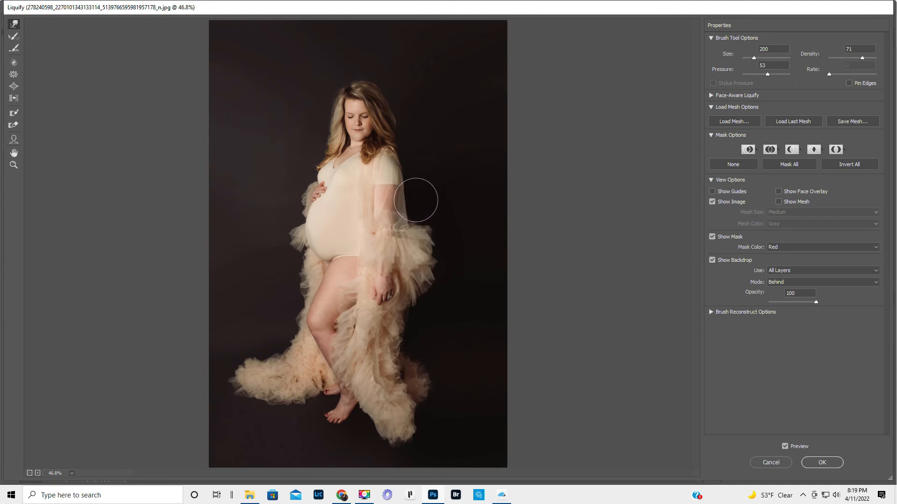
- Protect the woman's arm, belly, bent leg and front foot with the Freeze Mask tool at brush size 175
left_click(13, 115)
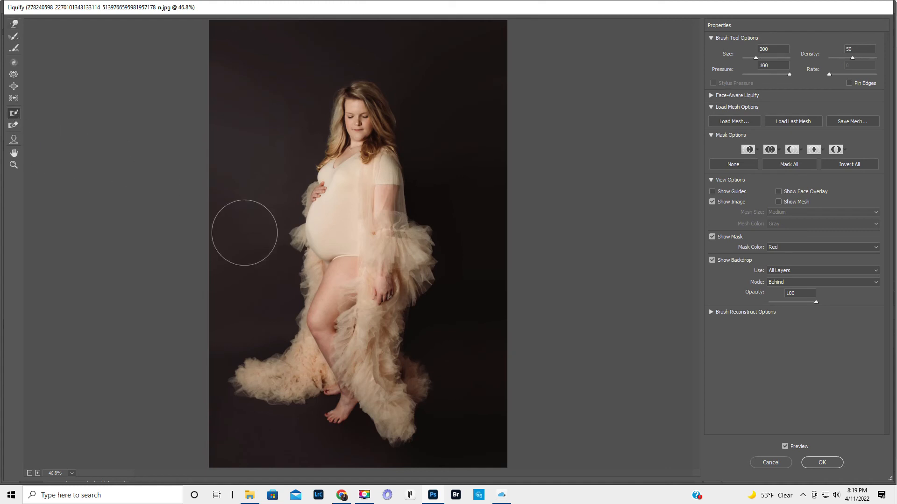
key("bracketleft")
left_click_drag(376, 300, 386, 193)
mouse_move(329, 196)
left_mouse_down()
mouse_move(323, 256)
mouse_move(333, 259)
mouse_move(337, 276)
mouse_move(318, 321)
mouse_move(334, 319)
left_mouse_up()
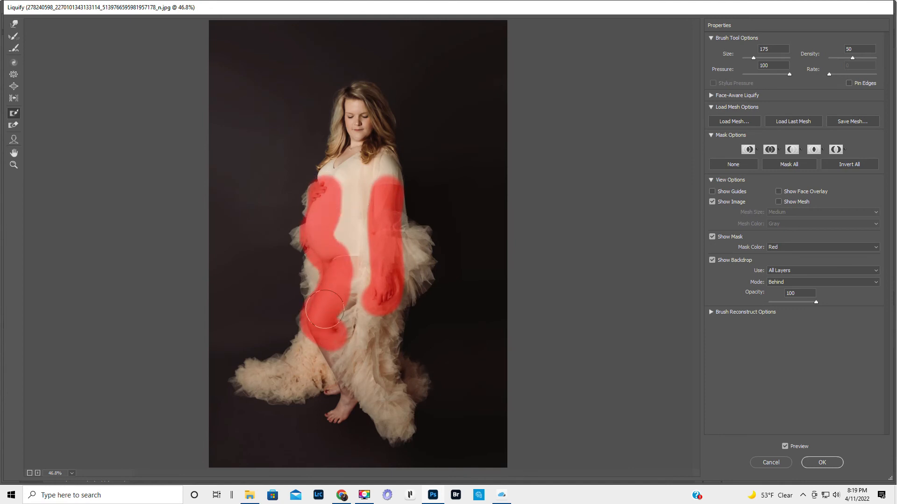
mouse_move(331, 423)
left_mouse_down()
mouse_move(349, 414)
mouse_move(346, 395)
left_mouse_up()
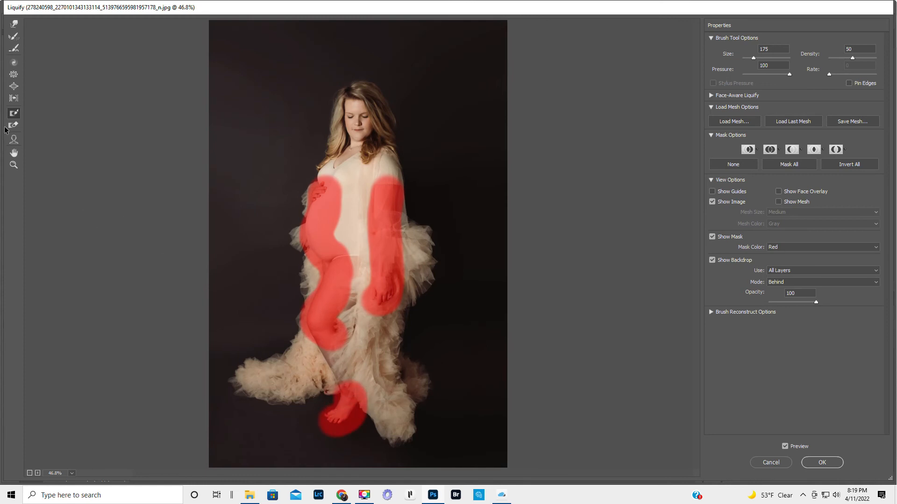
- Push the tulle in front of the woman and the back of her lower skirt outward with Forward Warp, enlarging the brush from size 200
left_click(14, 24)
left_click_drag(286, 227, 298, 193)
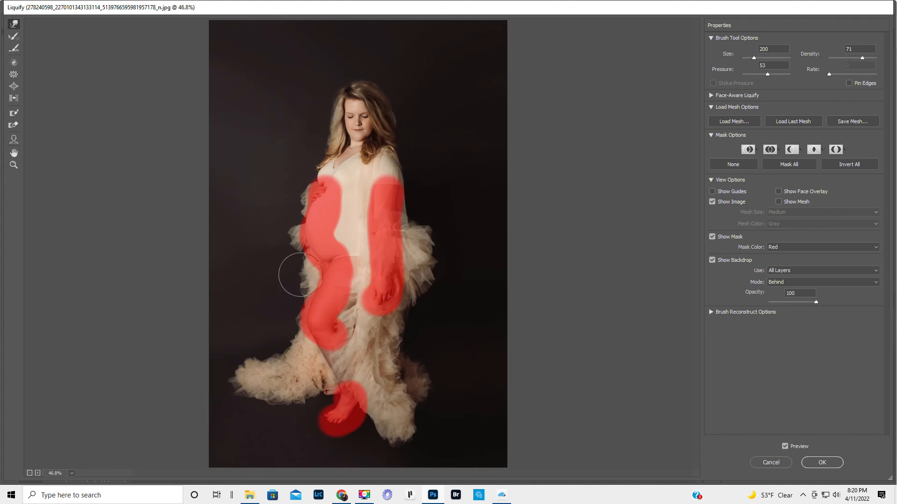
key("bracketright")
key("bracketright")
key("bracketright")
key("bracketright")
key("bracketright")
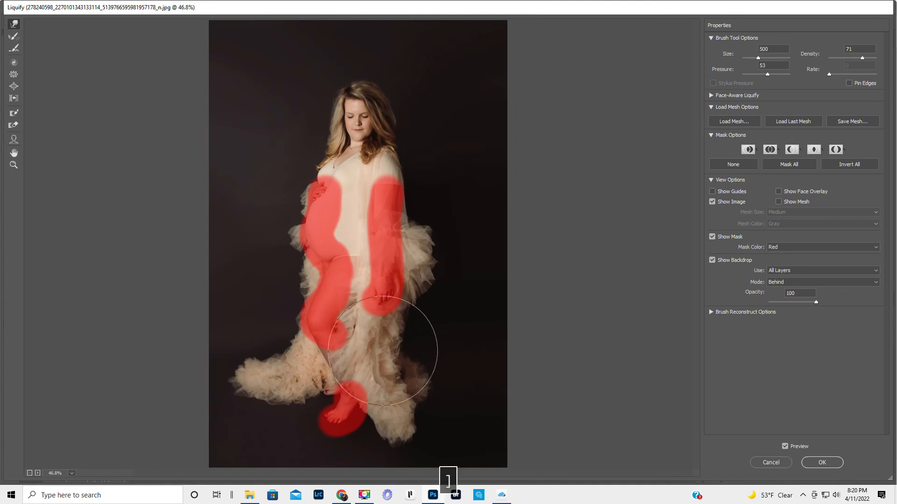
mouse_move(385, 349)
left_mouse_down()
mouse_move(418, 343)
mouse_move(433, 363)
left_mouse_up()
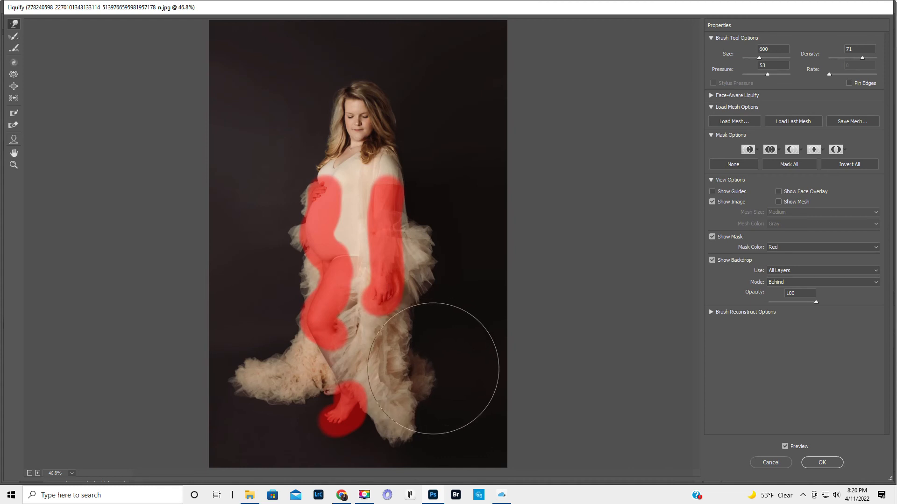
- Reshape the skirt's lowest hem corner upward and outward with a size 200 Forward Warp brush
key("bracketleft")
key("bracketleft")
key("bracketleft")
key("bracketleft")
mouse_move(391, 452)
left_mouse_down()
mouse_move(390, 442)
mouse_move(379, 440)
mouse_move(416, 435)
left_mouse_up()
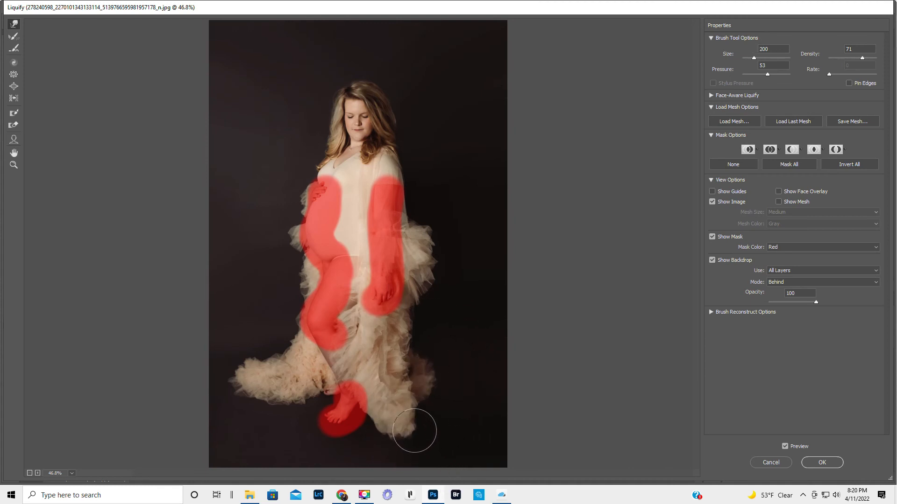
- Push the skirt's back edge and the shadowed tulle trailing behind it outward with a size 250 Forward Warp brush
key("bracketleft")
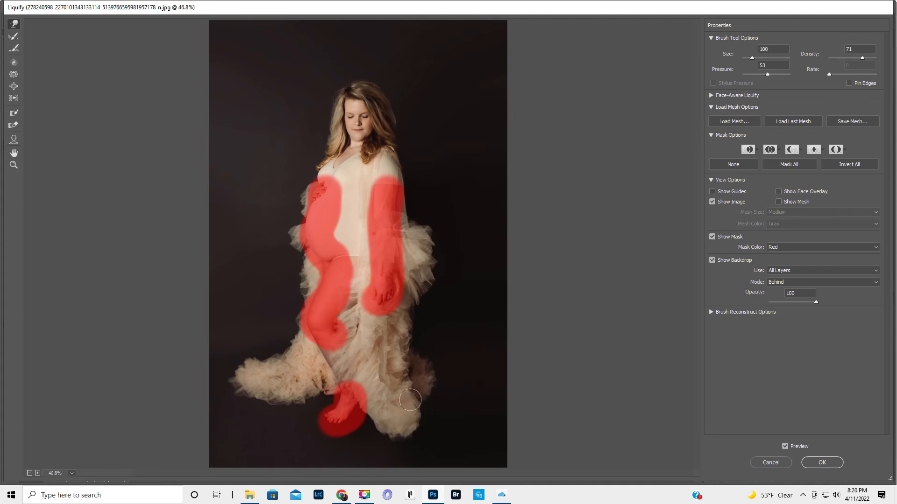
key("bracketleft")
key("bracketright")
key("bracketright")
key("bracketright")
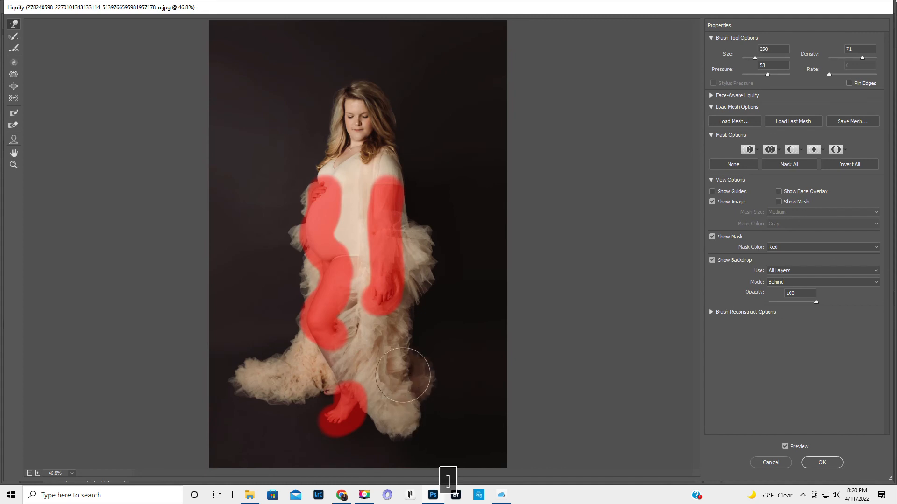
left_click_drag(402, 337, 411, 333)
mouse_move(407, 372)
left_mouse_down()
mouse_move(403, 350)
mouse_move(372, 364)
mouse_move(377, 344)
mouse_move(434, 362)
left_mouse_up()
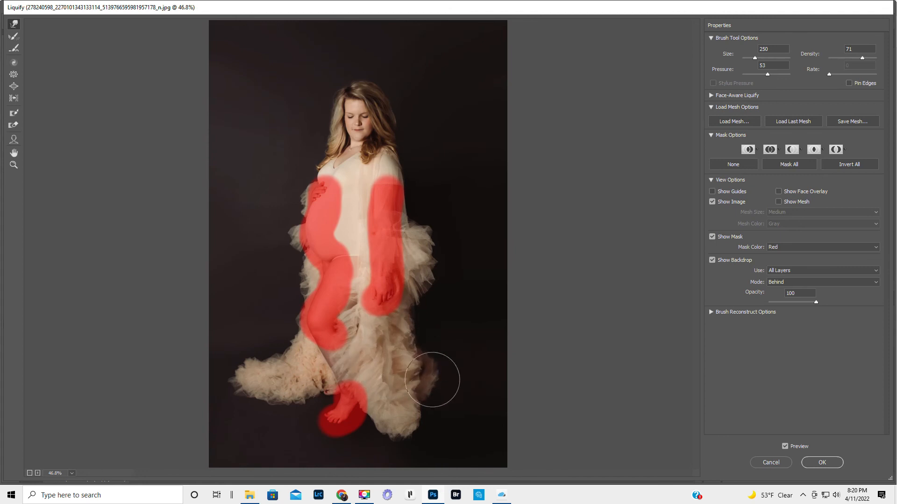
left_click_drag(432, 393, 452, 378)
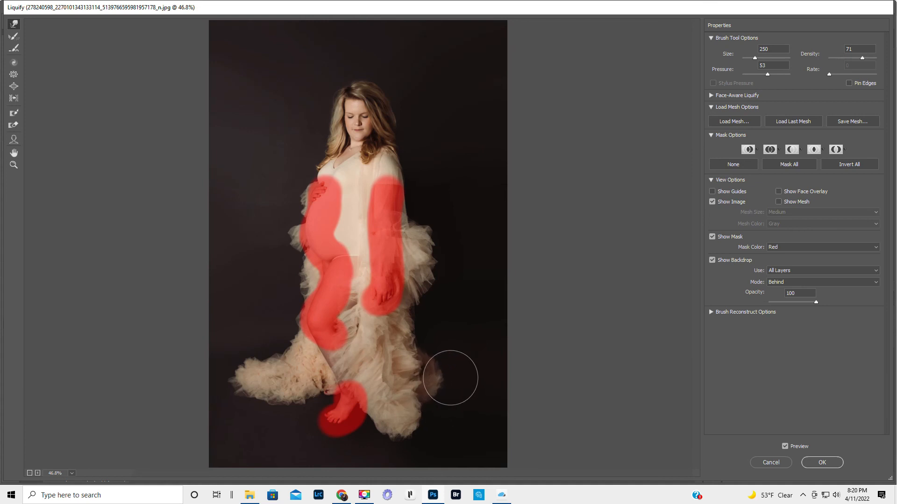
- Fluff out the upper and lower edges of the tulle train in front of the woman with the size 250 warp brush
left_click_drag(262, 393, 259, 403)
left_click_drag(279, 366, 280, 354)
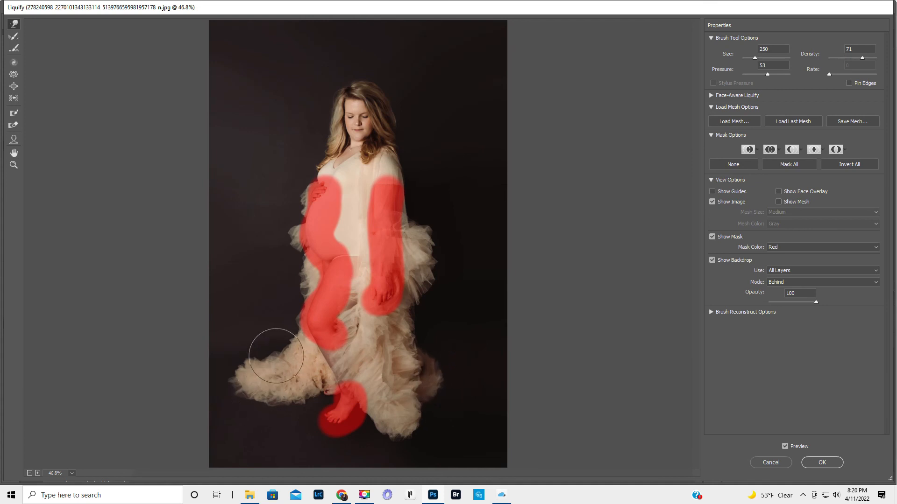
mouse_move(241, 388)
left_mouse_down()
mouse_move(239, 403)
mouse_move(265, 408)
mouse_move(311, 394)
left_mouse_up()
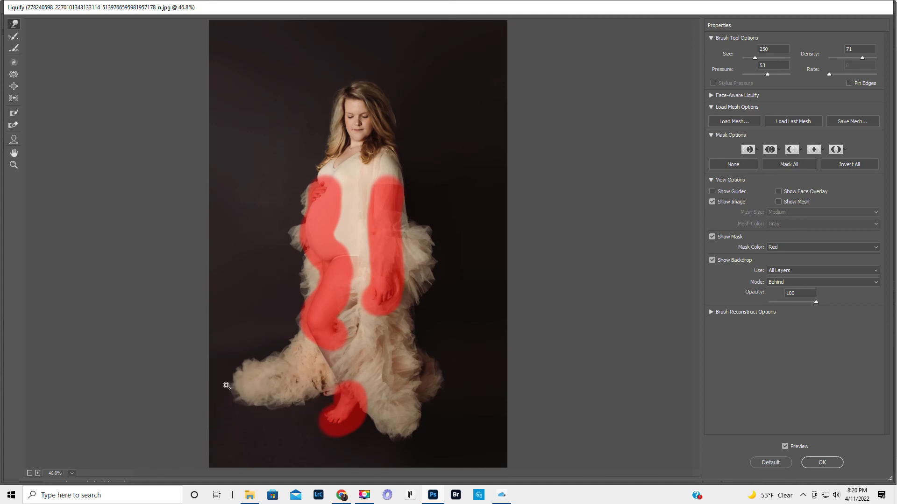
- Undo the last warp stroke on the front train and protect the woman's back foot with a size 175 Freeze Mask brush
key("ctrl+z")
left_click(14, 113)
left_click_drag(339, 392, 345, 390)
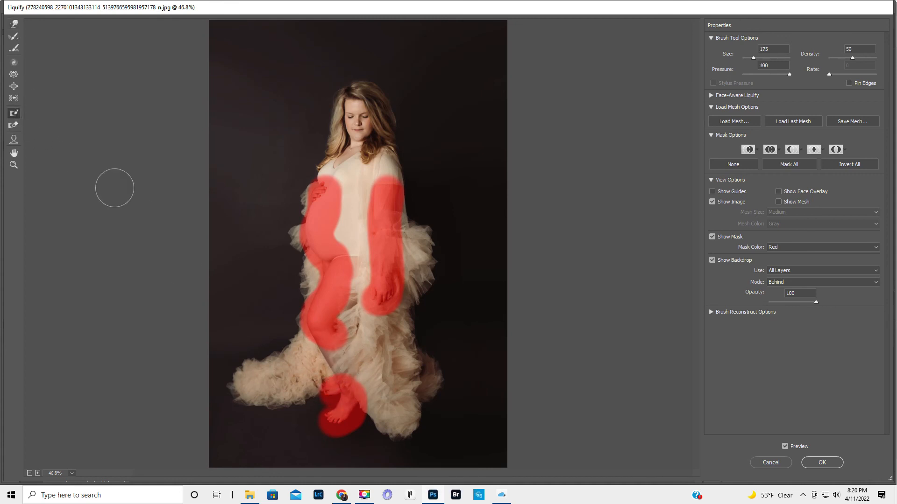
- Widen the back edge of the lower skirt further with a size 250 Forward Warp brush
left_click(14, 24)
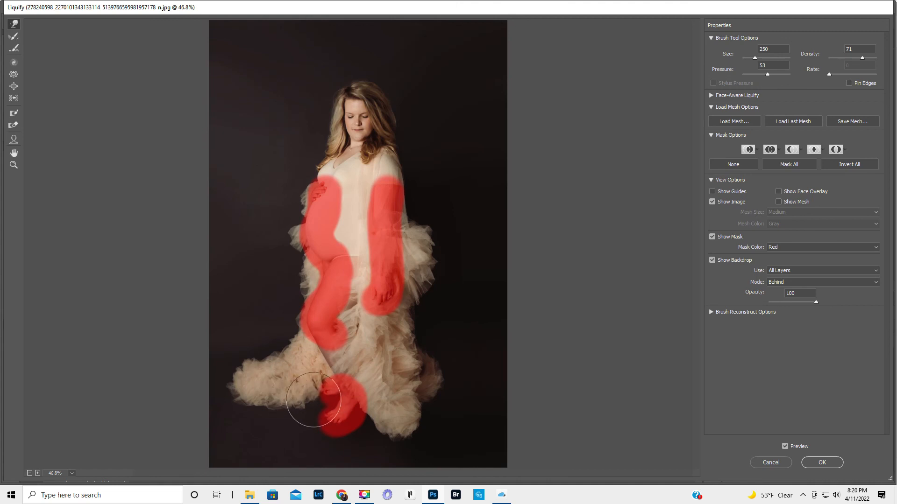
mouse_move(413, 395)
left_mouse_down()
mouse_move(434, 394)
mouse_move(424, 394)
left_mouse_up()
left_click_drag(412, 353, 422, 327)
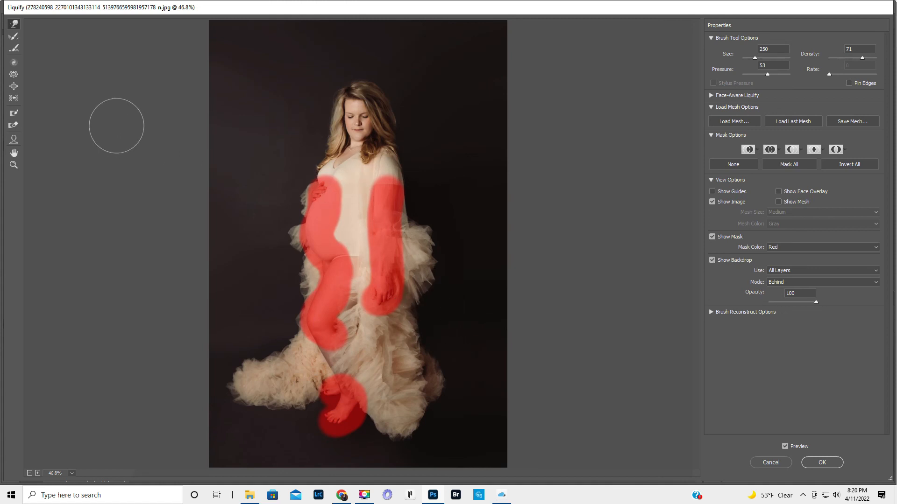
- Clear all frozen areas with a size 1100 Thaw Mask brush and compare the reshaped gown with the original by toggling the preview
left_click(13, 126)
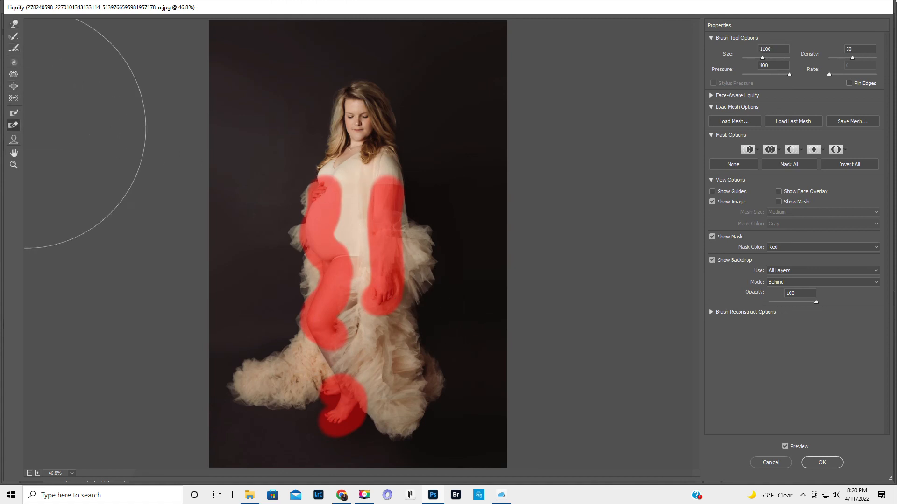
mouse_move(311, 186)
left_mouse_down()
mouse_move(324, 303)
mouse_move(357, 266)
mouse_move(332, 346)
mouse_move(359, 367)
left_mouse_up()
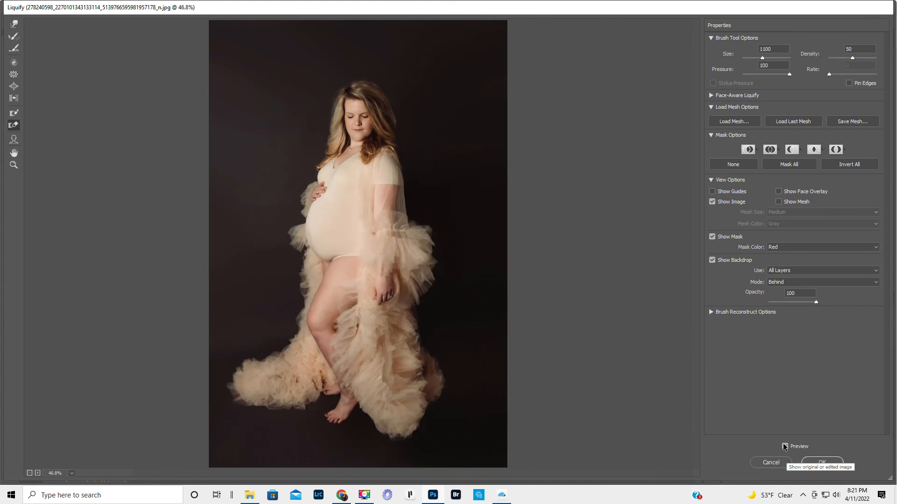
key("p")
key("p")
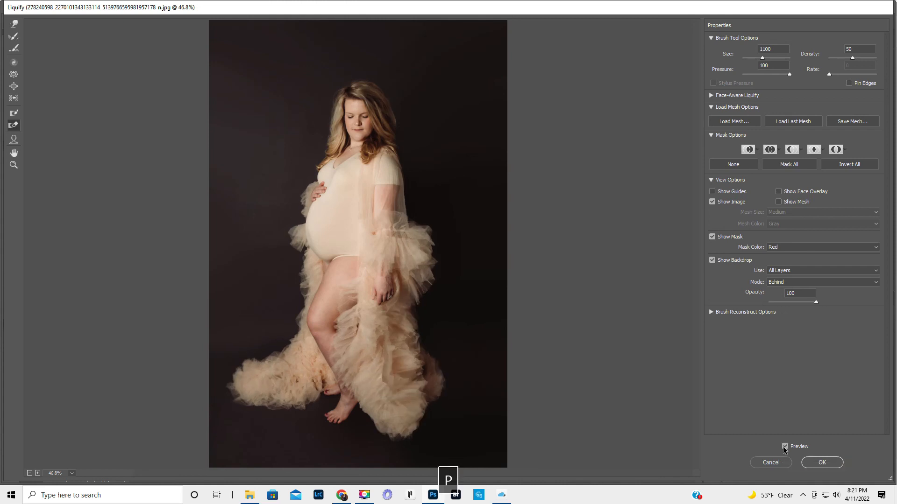
key("p")
key("p")
key("p")
key("p")
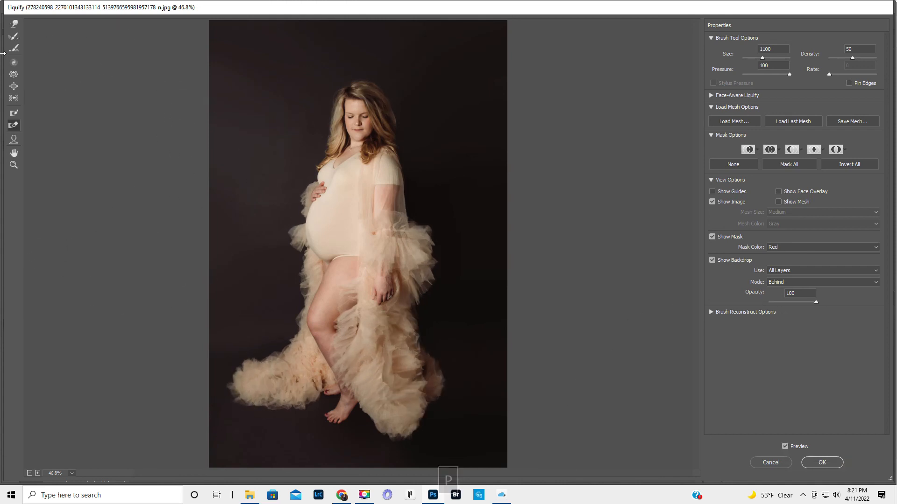
- Round out the back hem and trailing tulle with Forward Warp, reducing the brush from size 250 to 125, and apply the Liquify changes
left_click(14, 25)
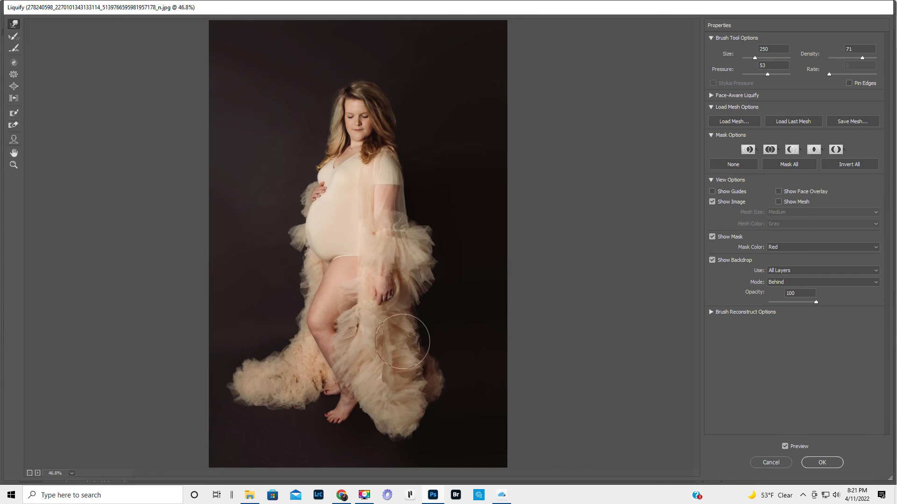
key("bracketleft")
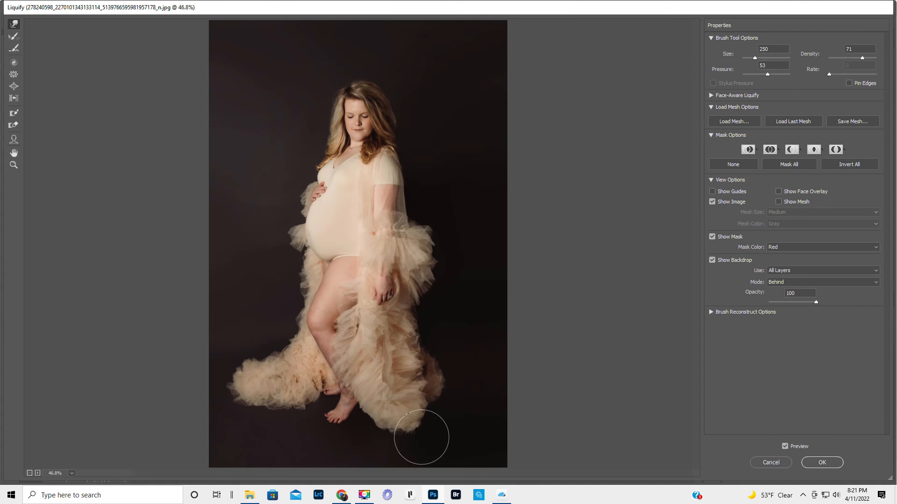
key("bracketleft")
key("bracketleft")
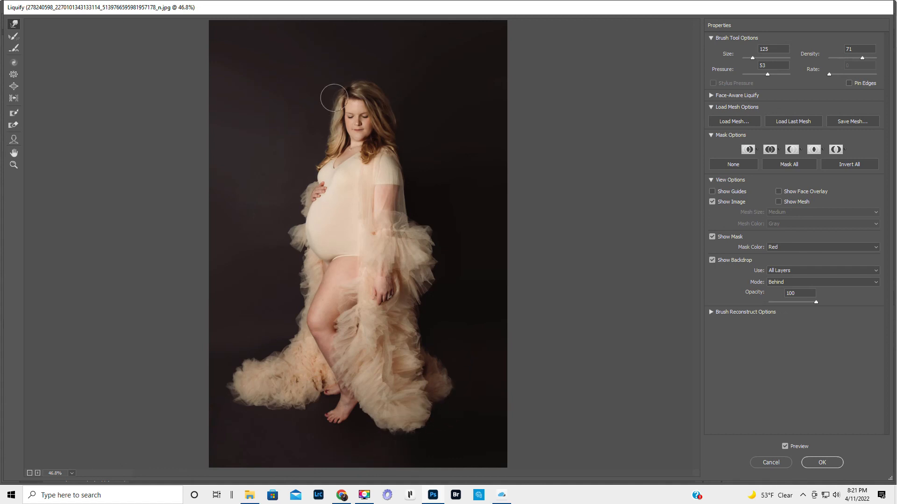
left_click(831, 463)
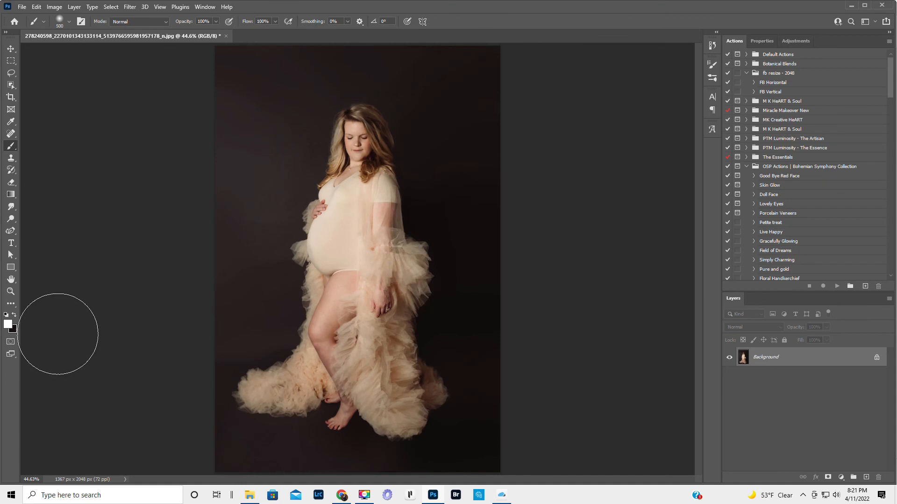
- Zoom out to 33.3% to view the whole portrait
left_click(10, 291)
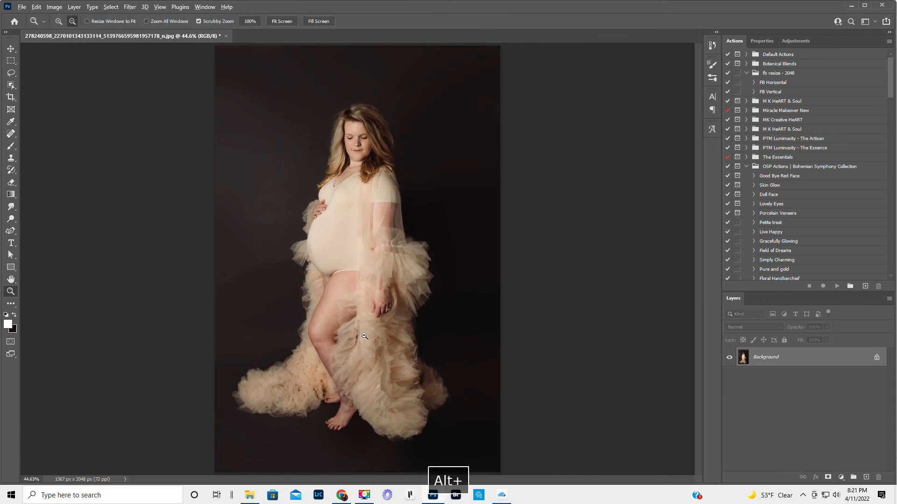
left_click(348, 337, "alt")
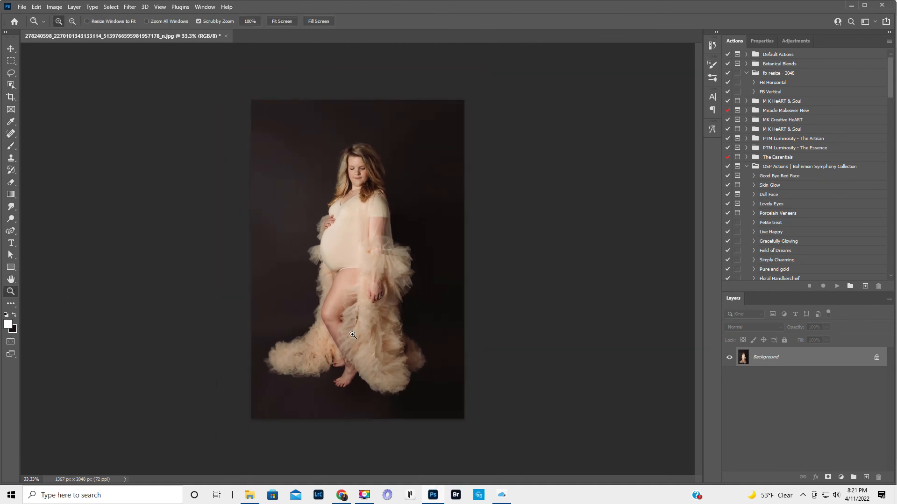